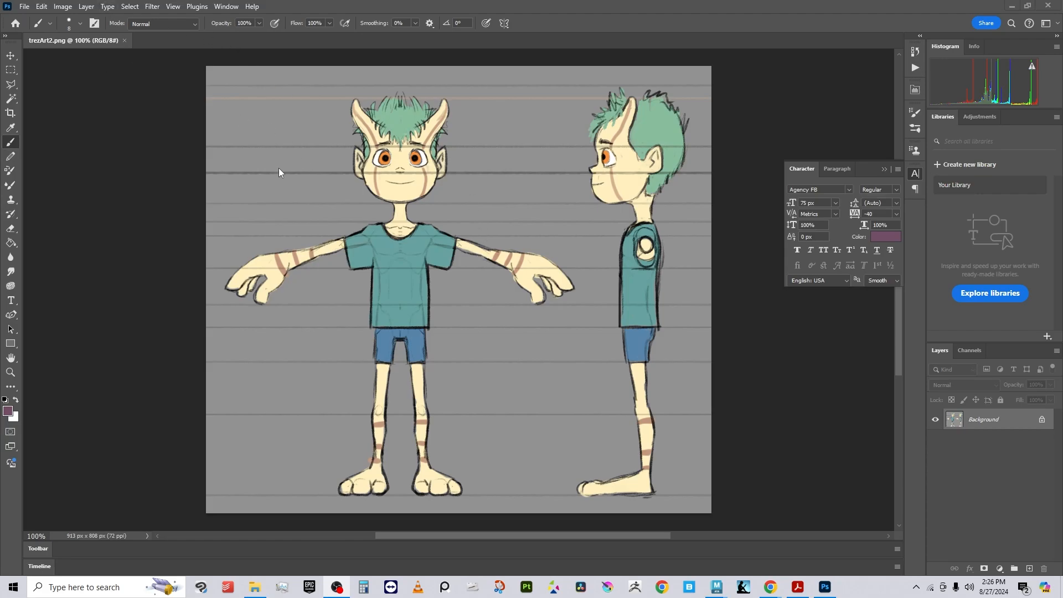
# Step: Save a copy of the artwork as PNG named trezArt_imagePlane in the trezVideo sourceimages folder, replacing the existing file
pyautogui.click(26, 7)
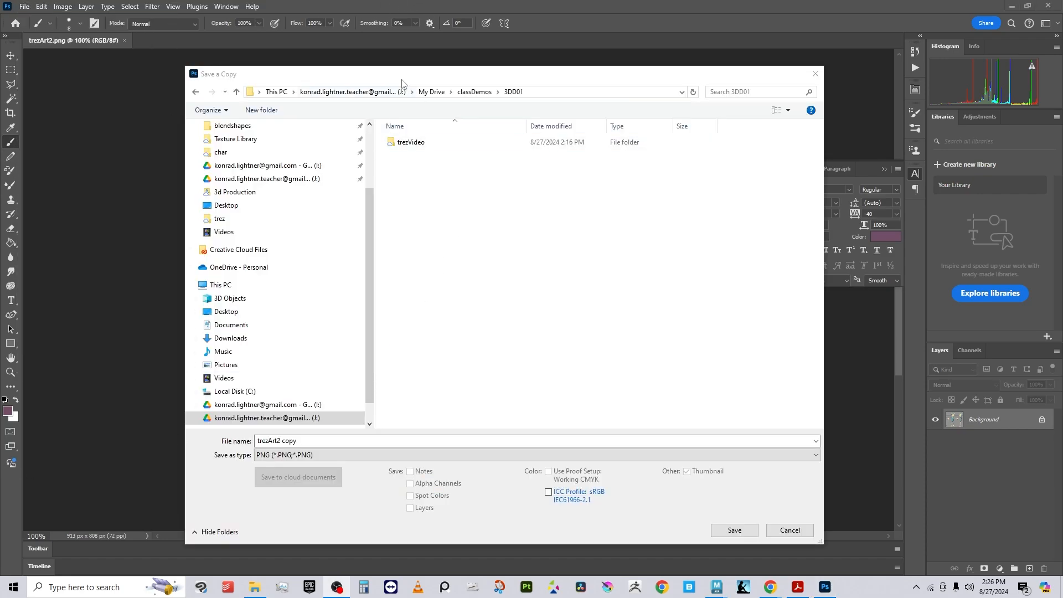
pyautogui.doubleClick(414, 145)
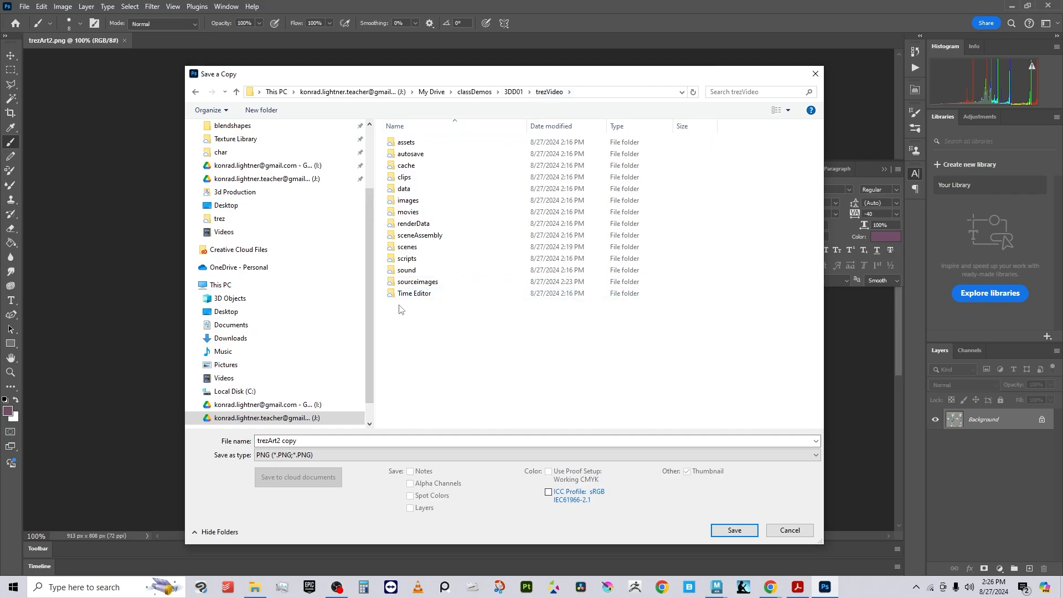
pyautogui.doubleClick(438, 283)
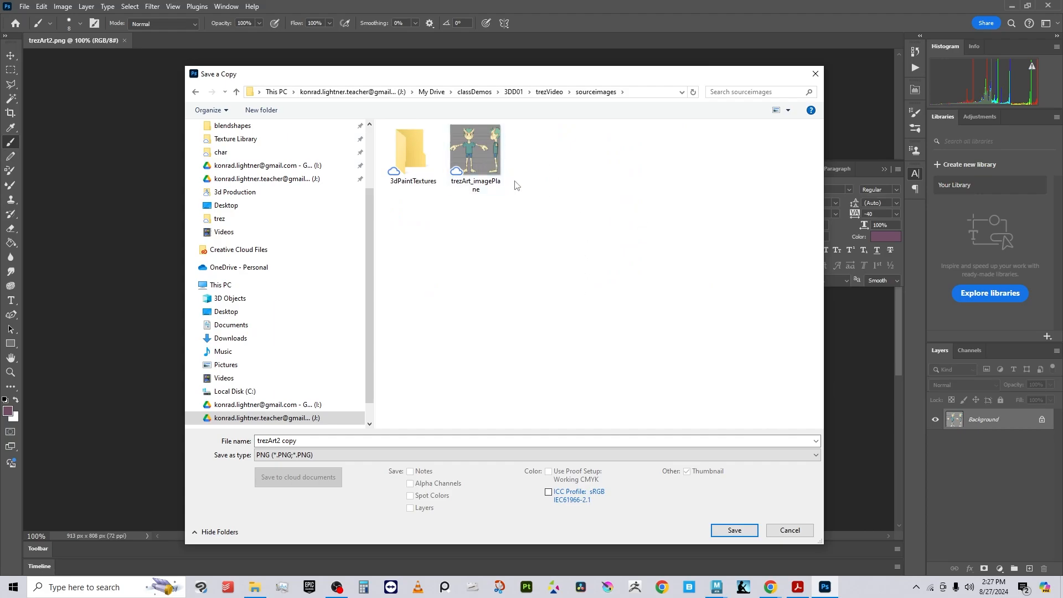
pyautogui.click(475, 182)
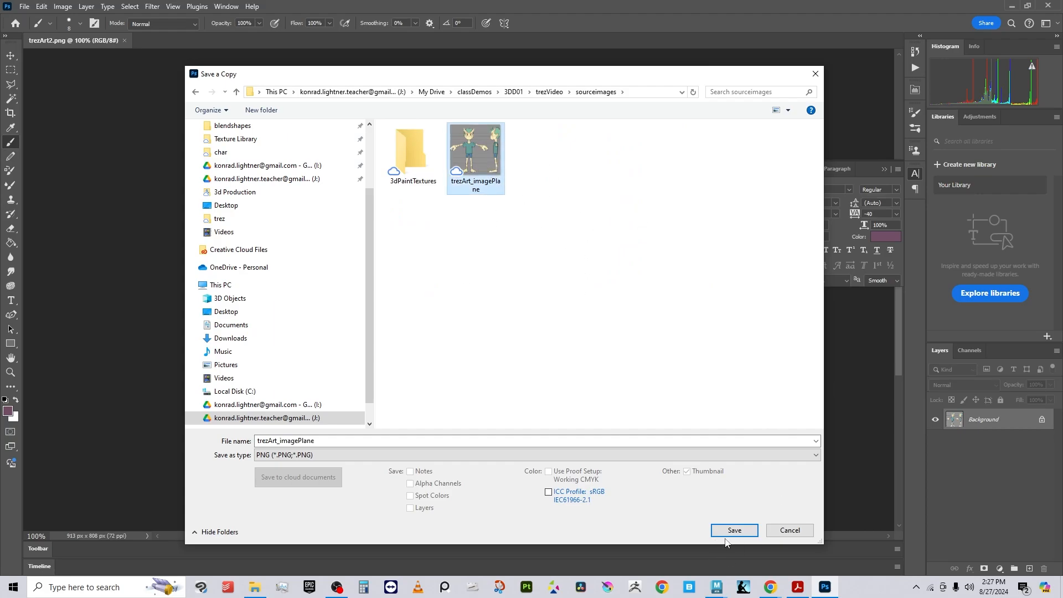
pyautogui.click(742, 531)
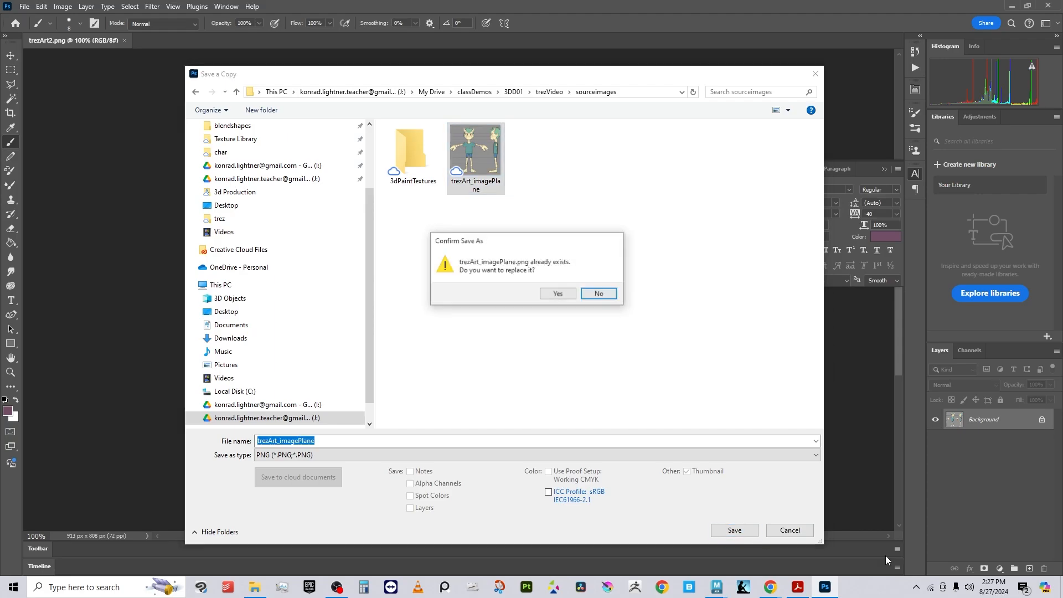
pyautogui.click(557, 294)
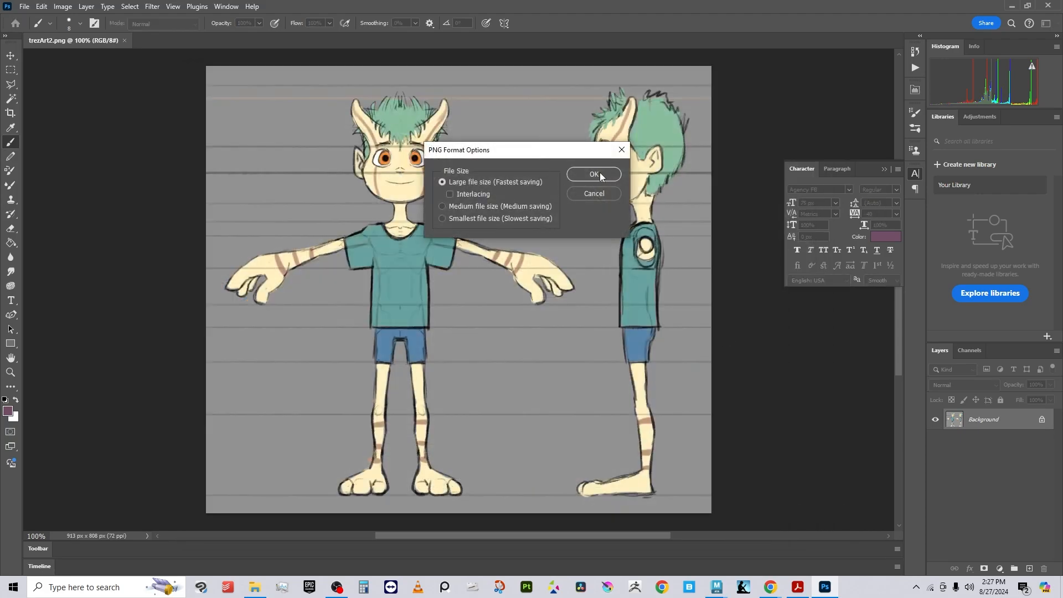
pyautogui.click(601, 173)
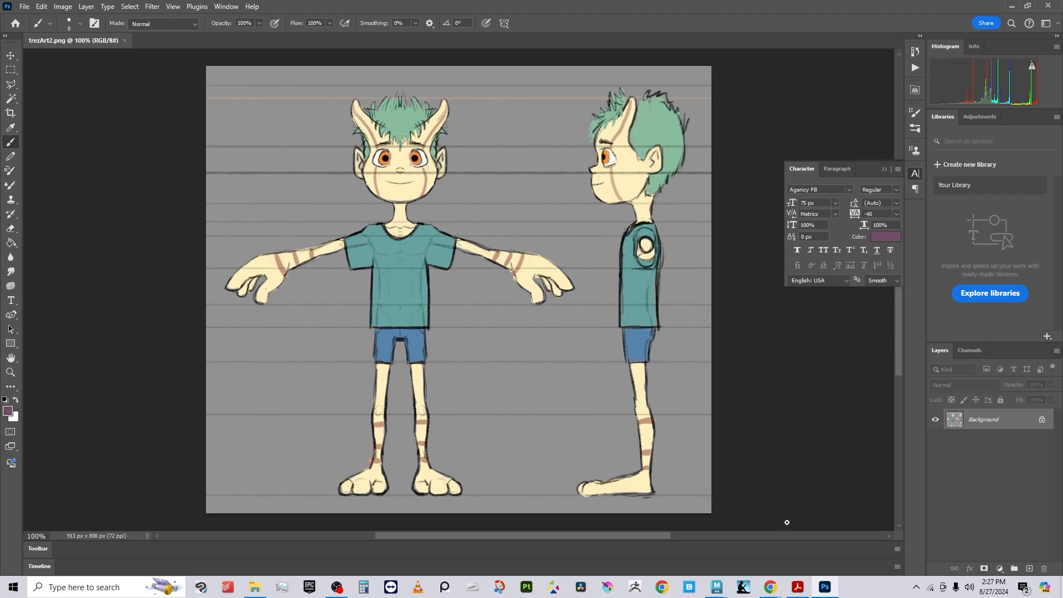
# Step: Switch to Maya with the cube scene open
pyautogui.moveTo(716, 588)
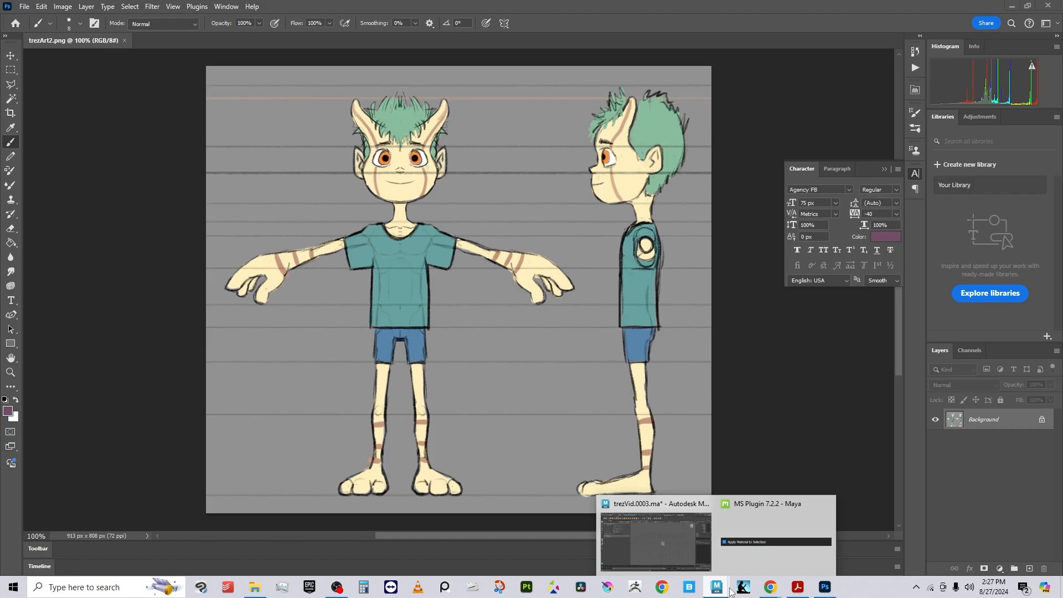
pyautogui.click(700, 554)
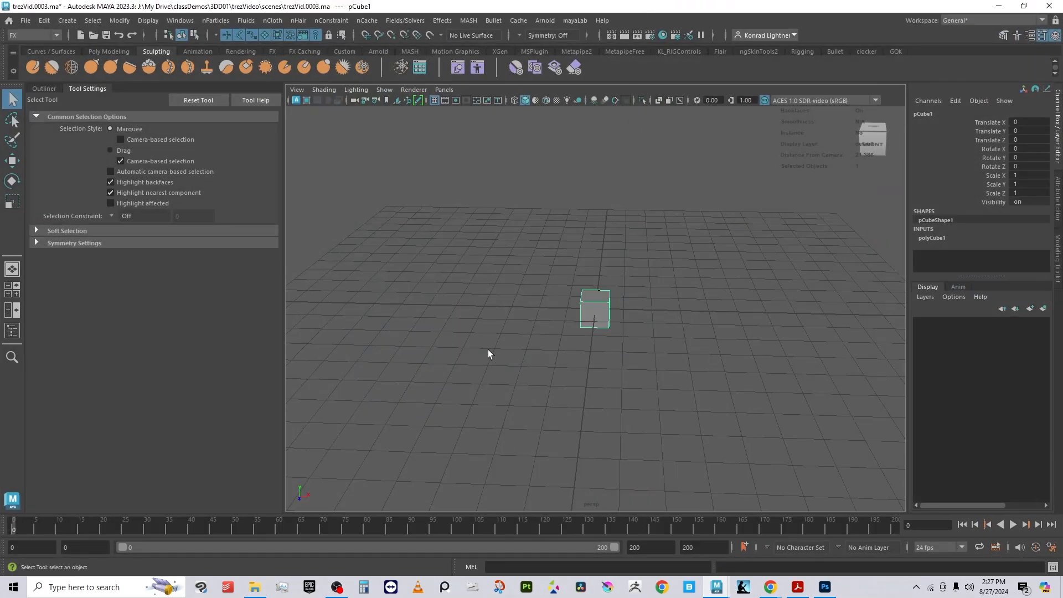
pyautogui.keyDown('alt'); pyautogui.moveTo(373, 356); pyautogui.dragTo(573, 371); pyautogui.keyUp('alt')
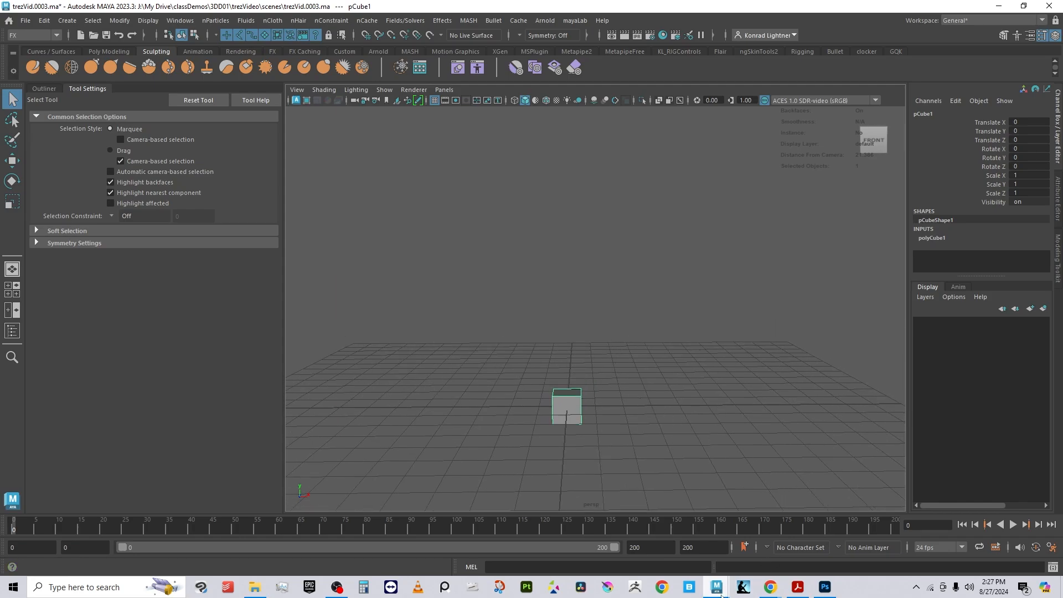
pyautogui.moveTo(722, 596)
pyautogui.click(824, 586)
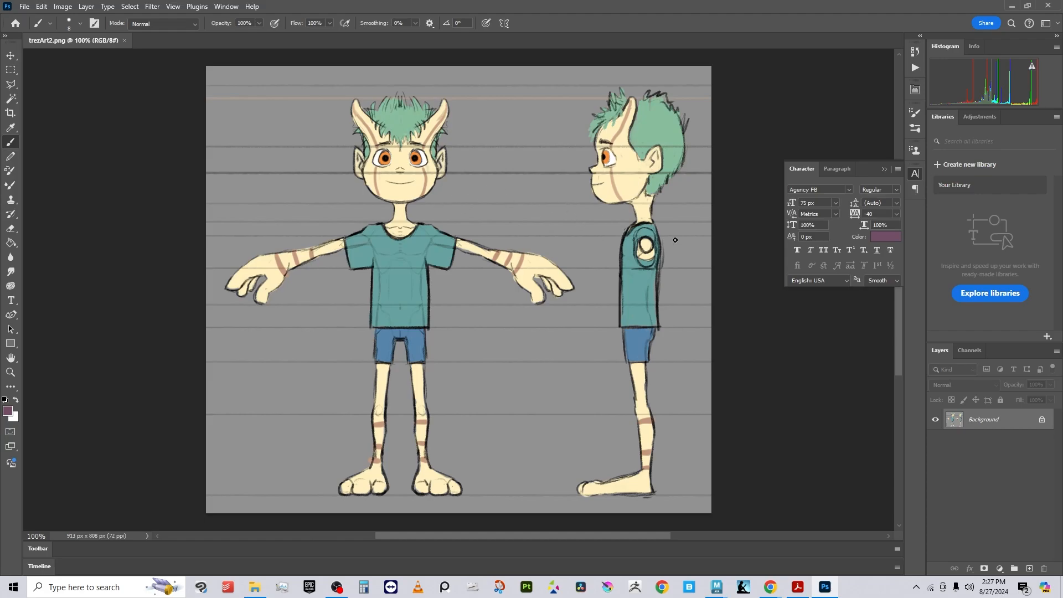
pyautogui.moveTo(775, 592)
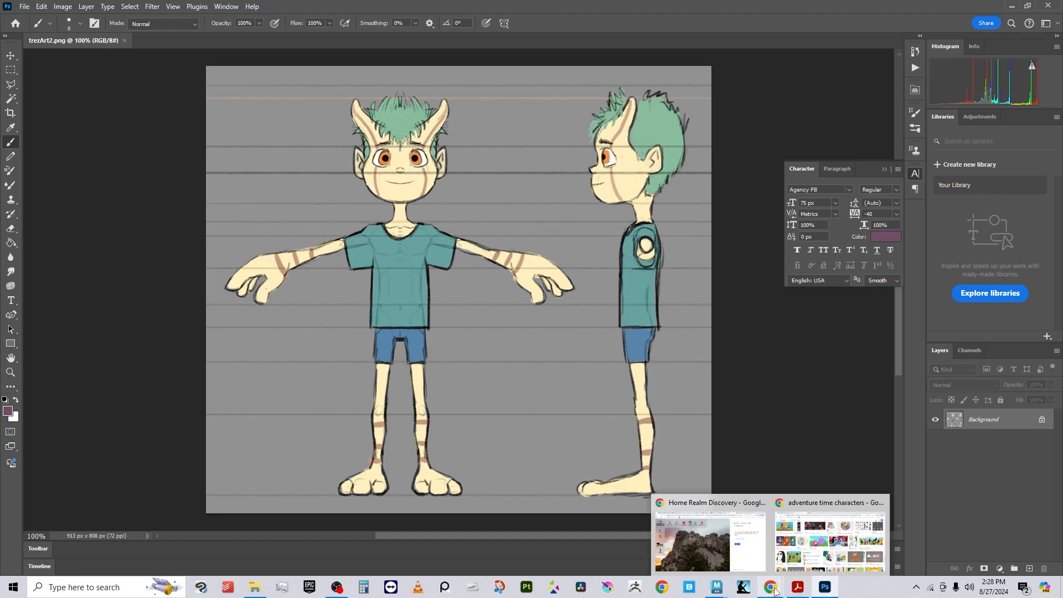
pyautogui.moveTo(717, 587)
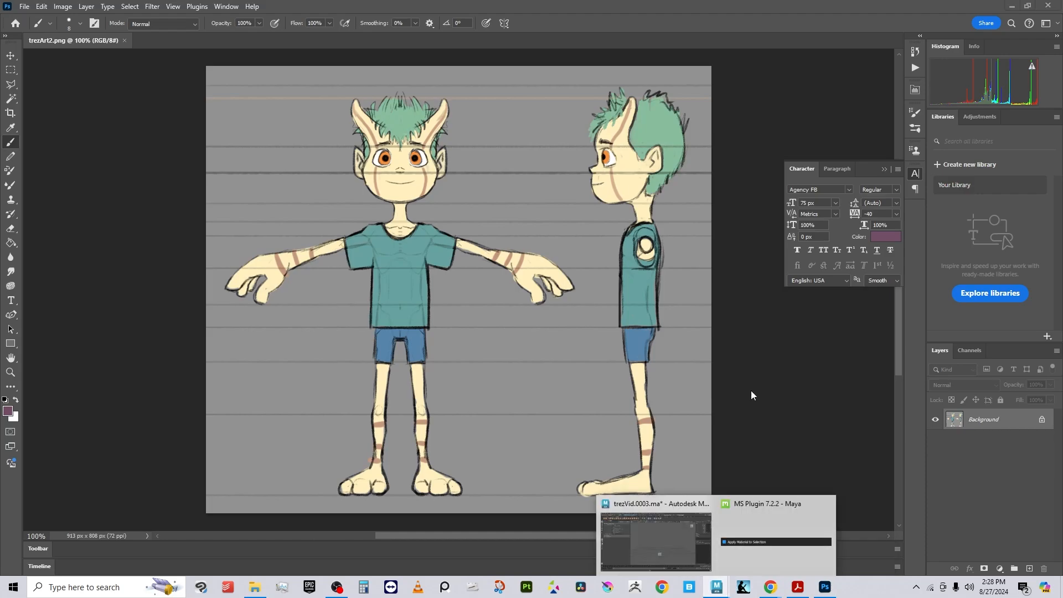
pyautogui.click(686, 537)
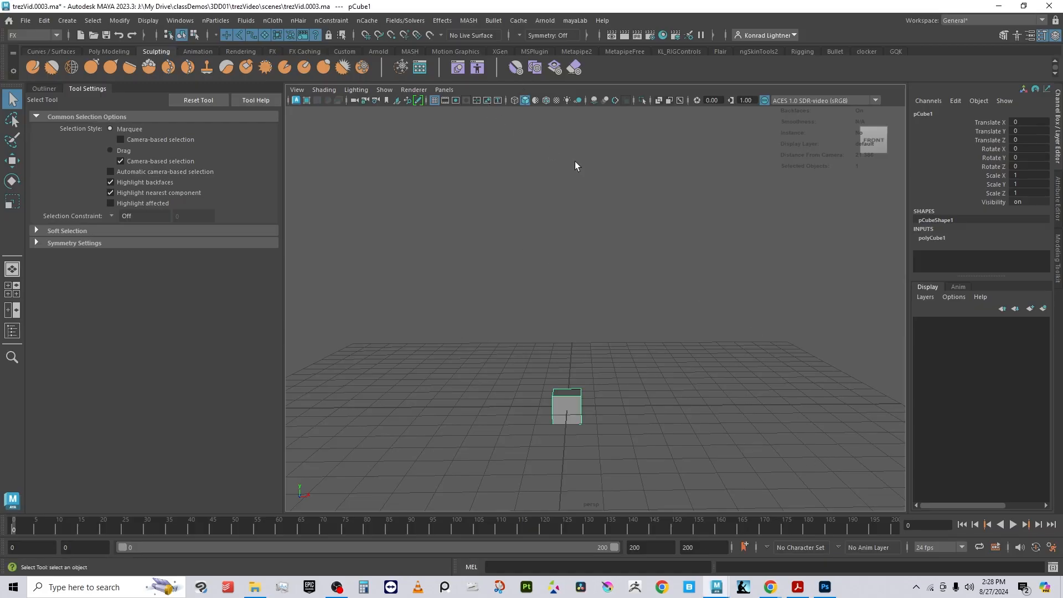
# Step: Open the Outliner and select the front camera
pyautogui.click(45, 88)
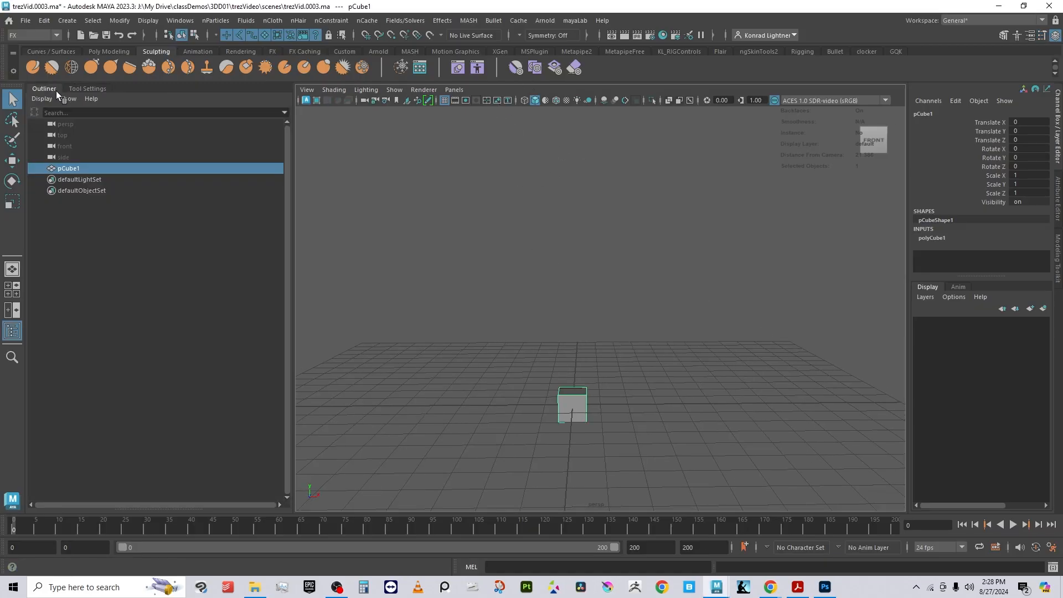
pyautogui.click(50, 125)
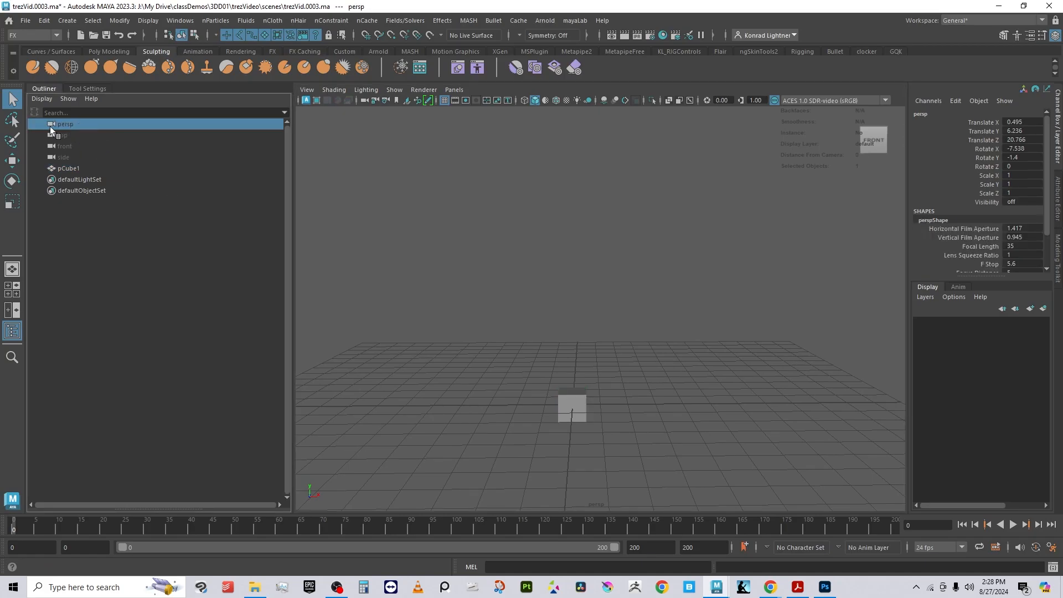
pyautogui.click(69, 148)
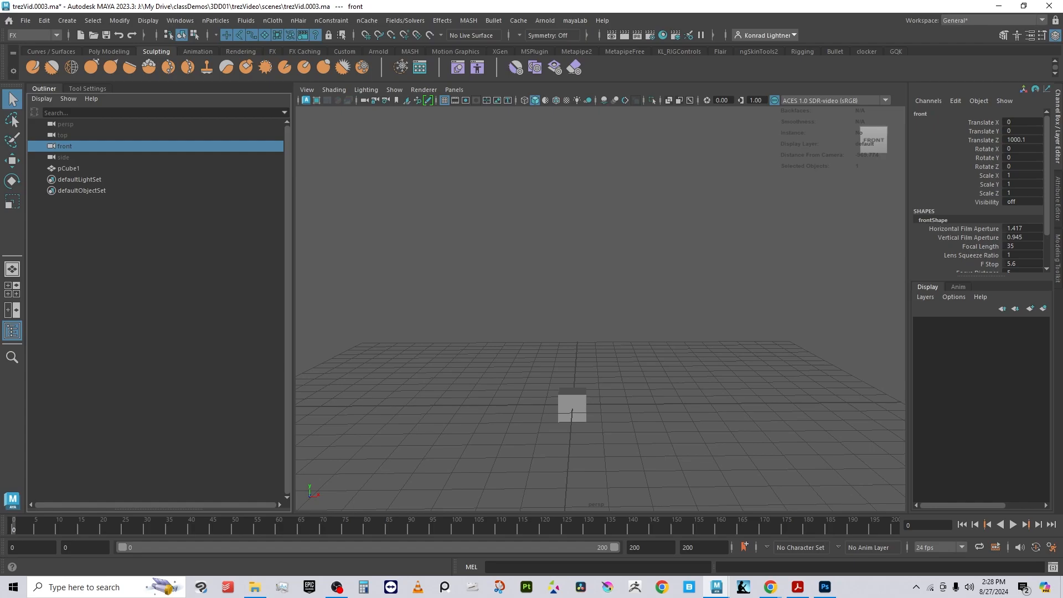
# Step: Set the viewport panel to the orthographic front camera
pyautogui.click(455, 92)
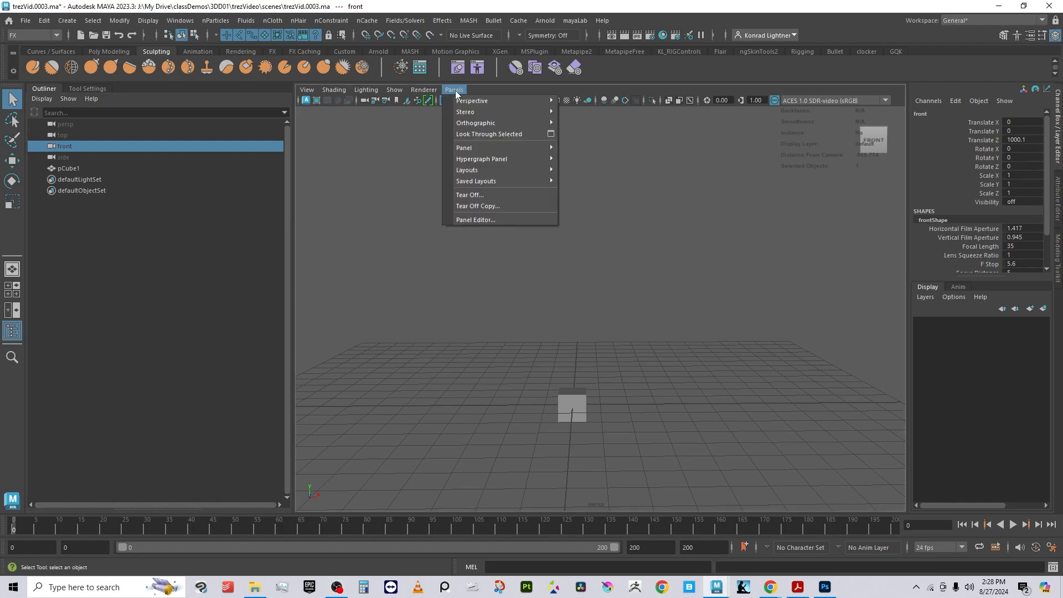
pyautogui.moveTo(495, 104)
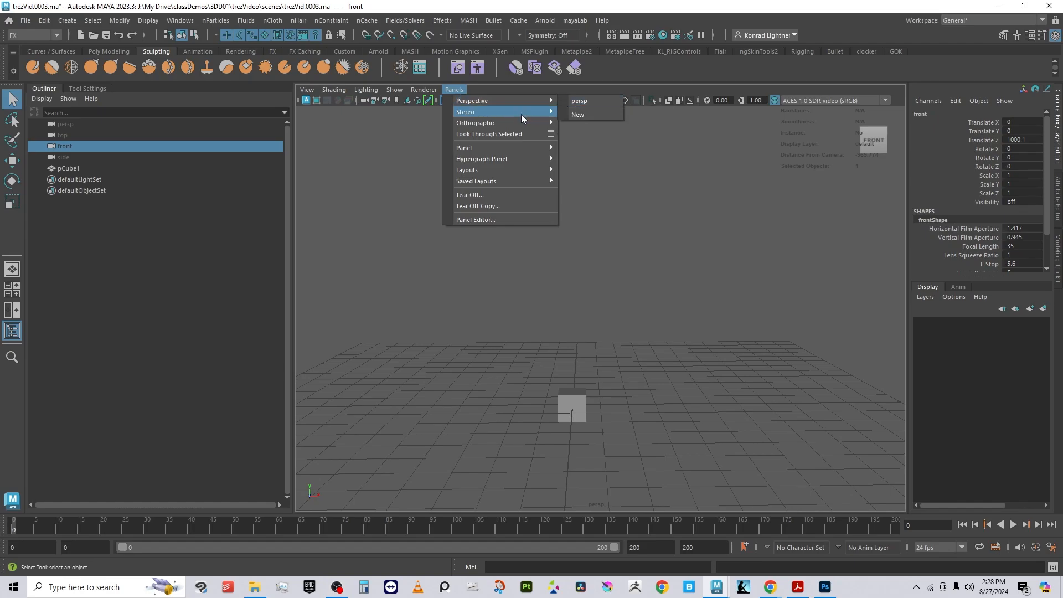
pyautogui.moveTo(520, 125)
pyautogui.click(587, 124)
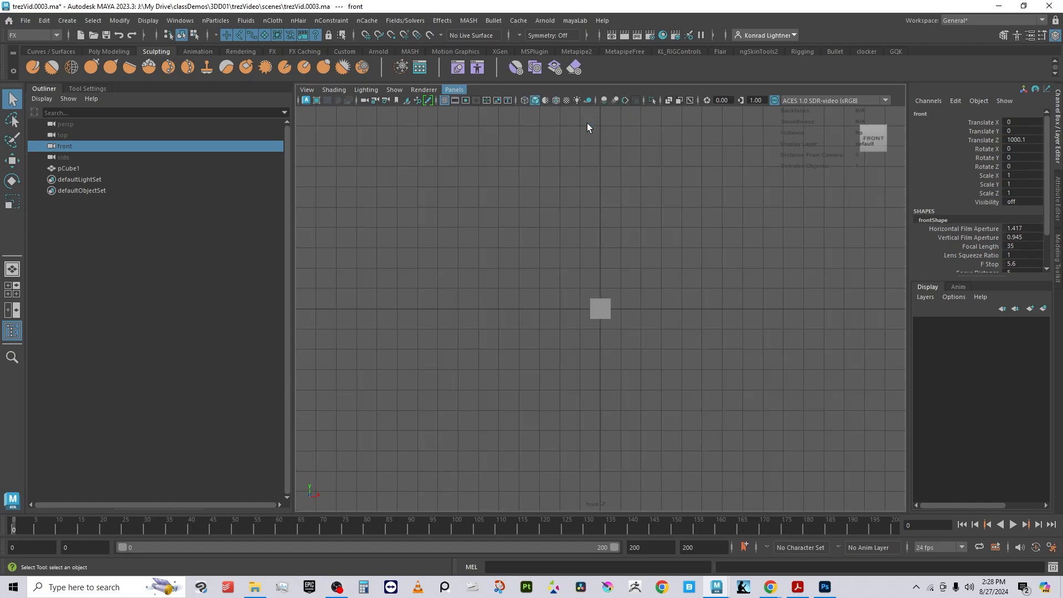
# Step: Import trezArt_imagePlane.png from sourceimages as an image plane in the front view
pyautogui.keyDown('alt'); pyautogui.moveTo(716, 221); pyautogui.dragTo(769, 309, button='middle'); pyautogui.keyUp('alt')
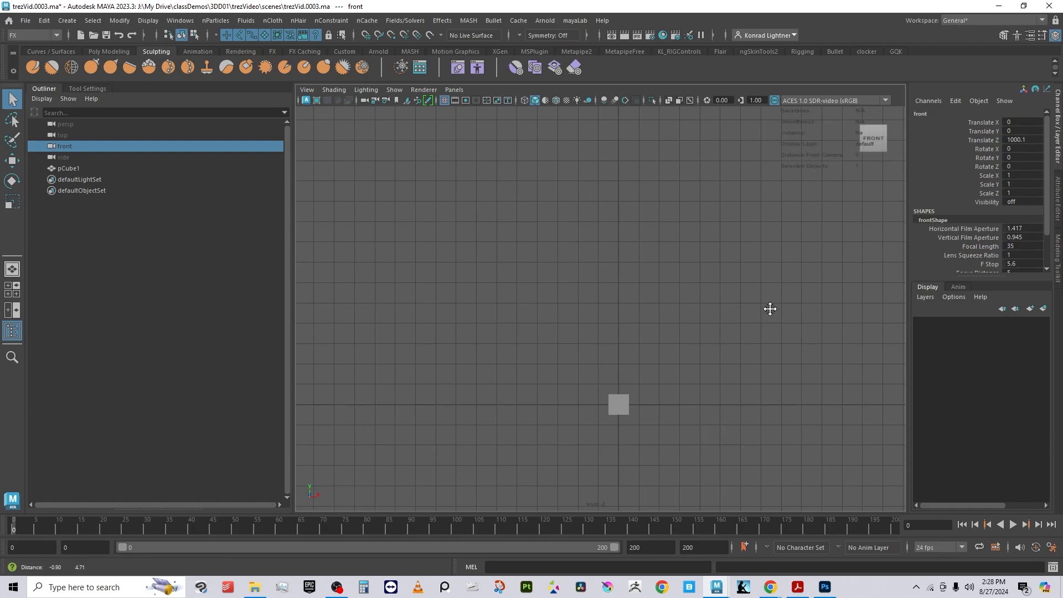
pyautogui.scroll(3, 702, 267)
pyautogui.keyDown('alt'); pyautogui.moveTo(672, 314); pyautogui.dragTo(626, 254, button='middle'); pyautogui.keyUp('alt')
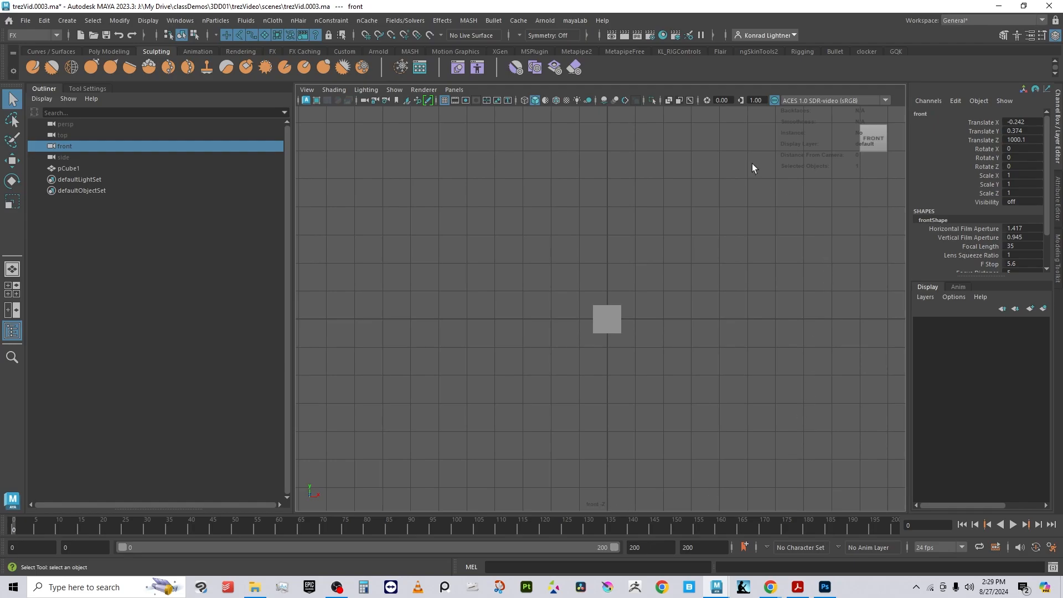
pyautogui.keyDown('alt'); pyautogui.moveTo(833, 157); pyautogui.dragTo(566, 538, button='middle'); pyautogui.keyUp('alt')
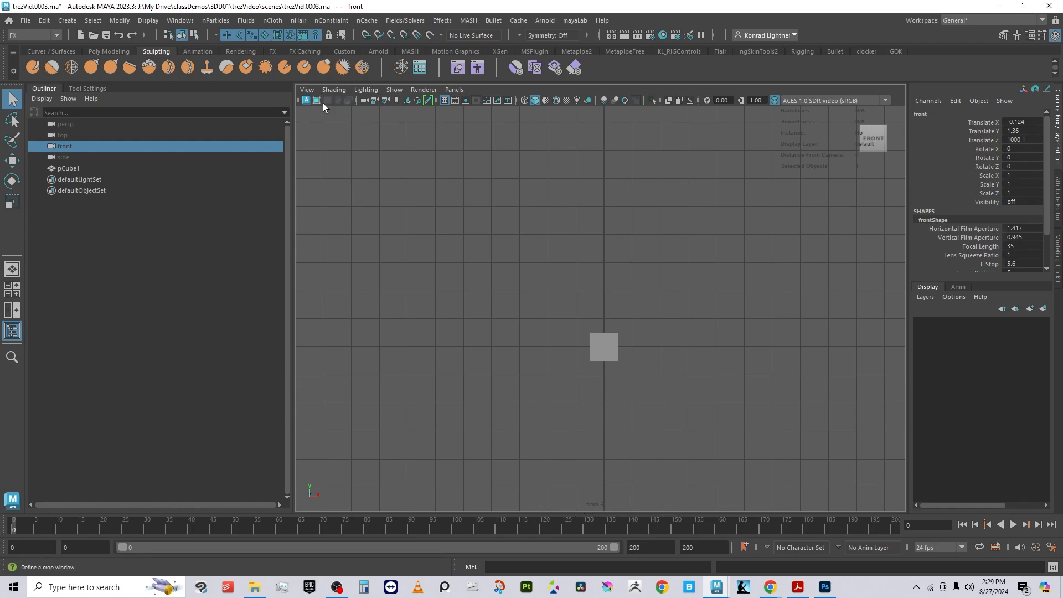
pyautogui.keyDown('alt'); pyautogui.moveTo(645, 252); pyautogui.dragTo(590, 245, button='right'); pyautogui.keyUp('alt')
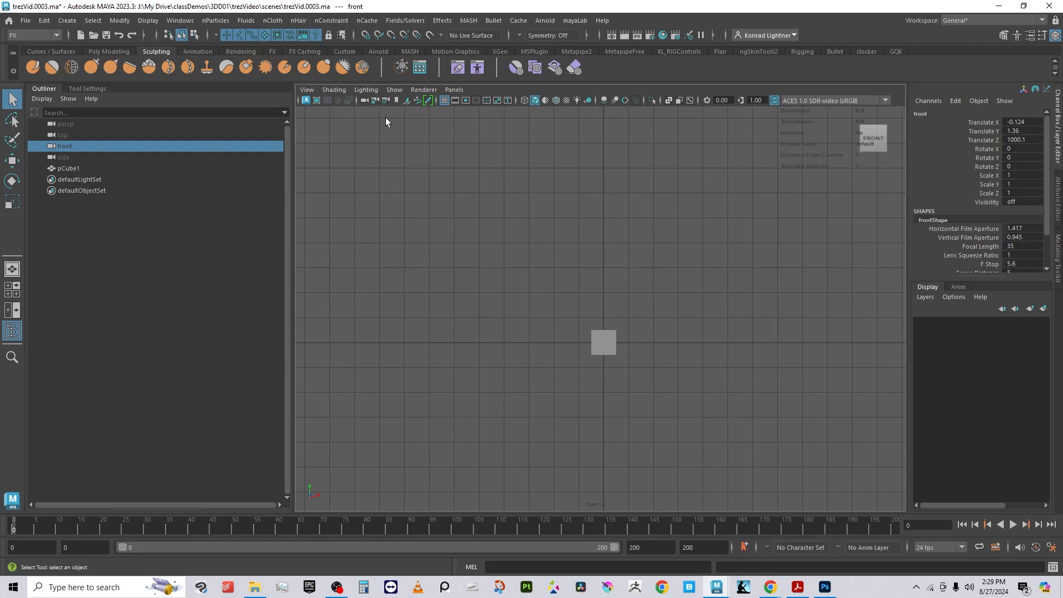
pyautogui.click(306, 91)
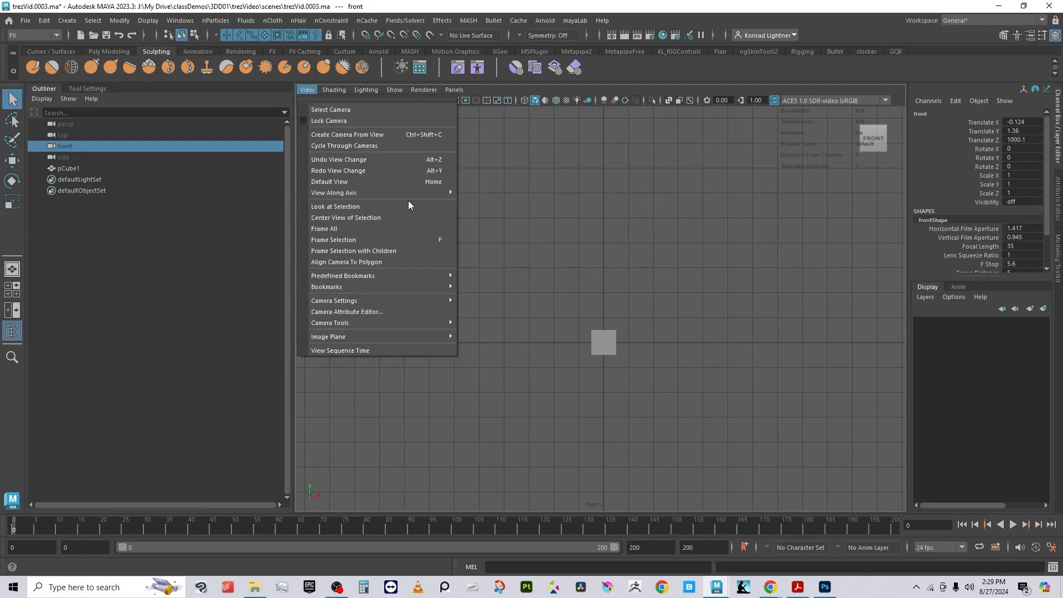
pyautogui.moveTo(403, 337)
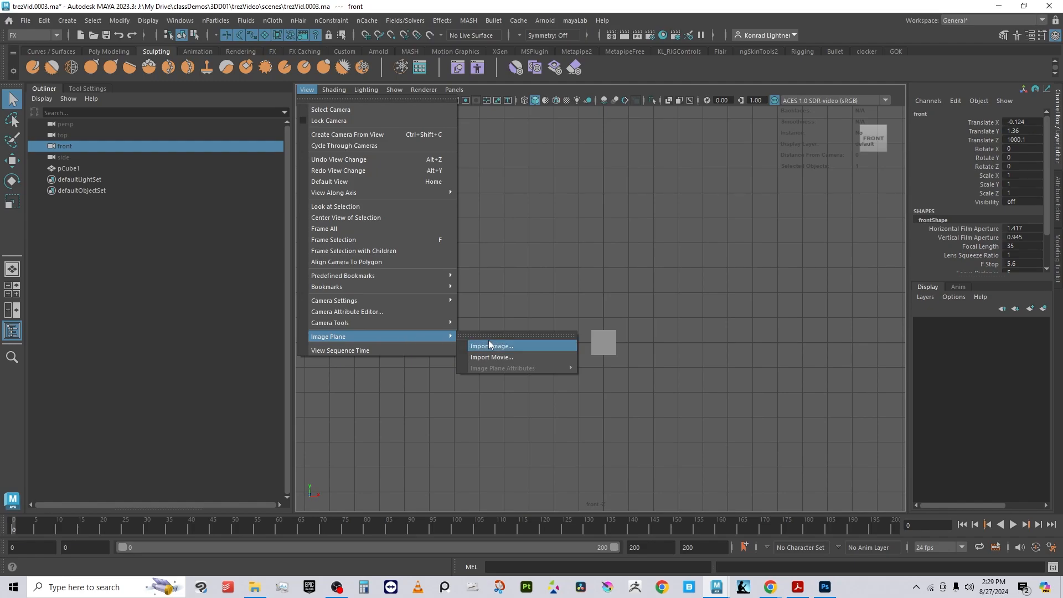
pyautogui.click(503, 346)
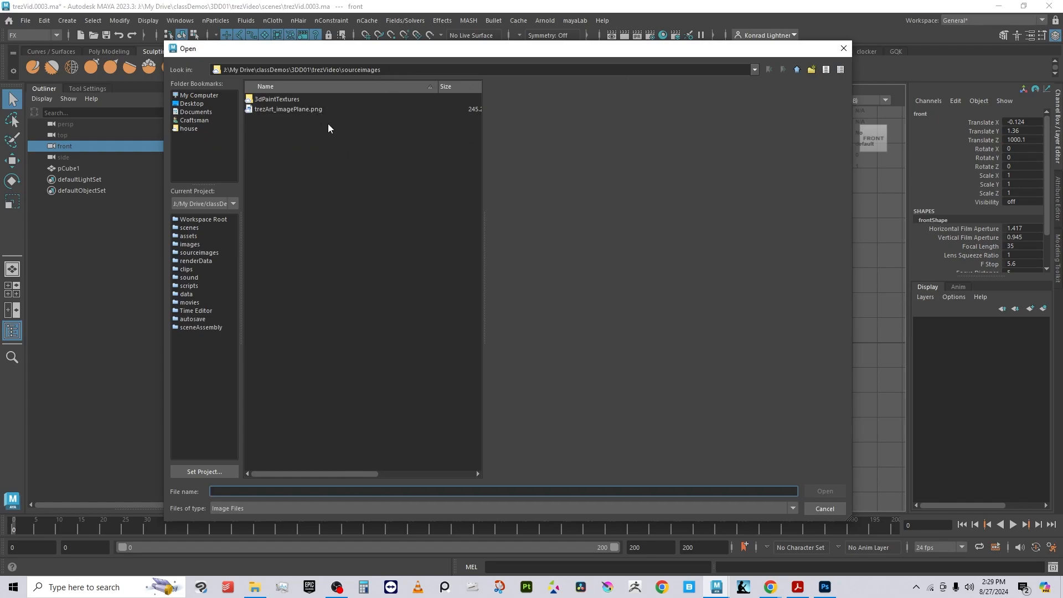
pyautogui.click(303, 111)
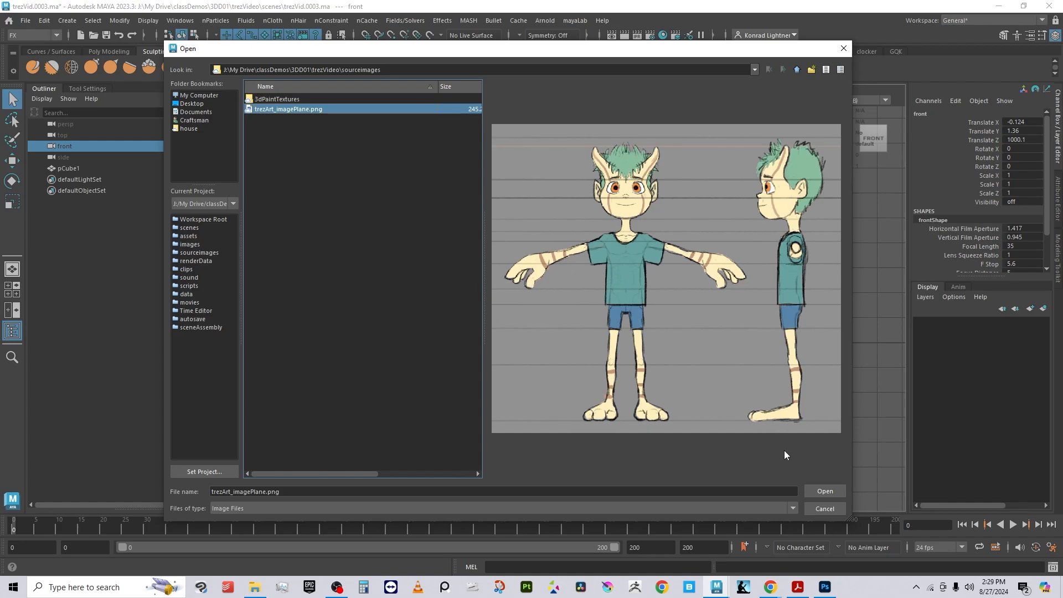
pyautogui.click(824, 491)
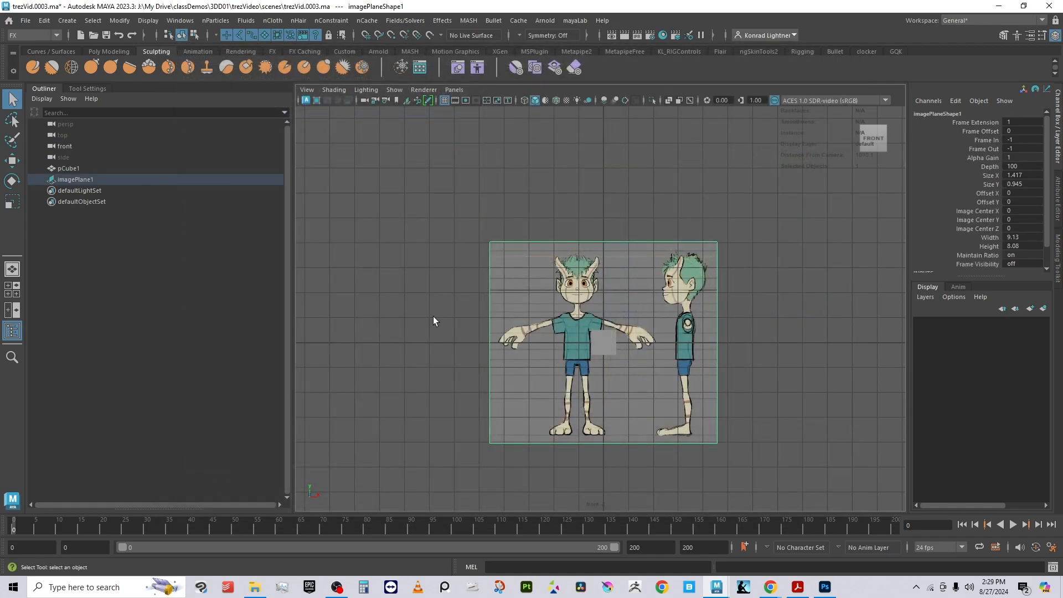
# Step: Select the image plane with the Move tool and shift it along X
pyautogui.keyDown('alt'); pyautogui.moveTo(367, 331); pyautogui.dragTo(769, 434, button='right'); pyautogui.keyUp('alt')
pyautogui.keyDown('alt'); pyautogui.moveTo(769, 435); pyautogui.dragTo(727, 331, button='middle'); pyautogui.keyUp('alt')
pyautogui.keyDown('alt'); pyautogui.moveTo(728, 331); pyautogui.dragTo(830, 366, button='right'); pyautogui.keyUp('alt')
pyautogui.click(831, 365)
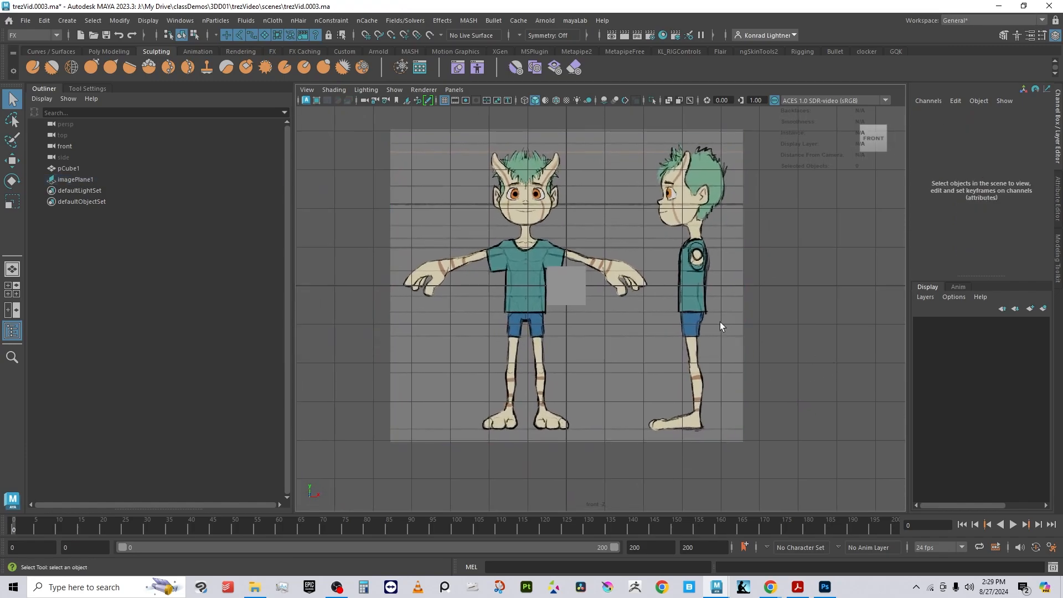
pyautogui.moveTo(694, 323); pyautogui.dragTo(800, 433)
pyautogui.press('w')
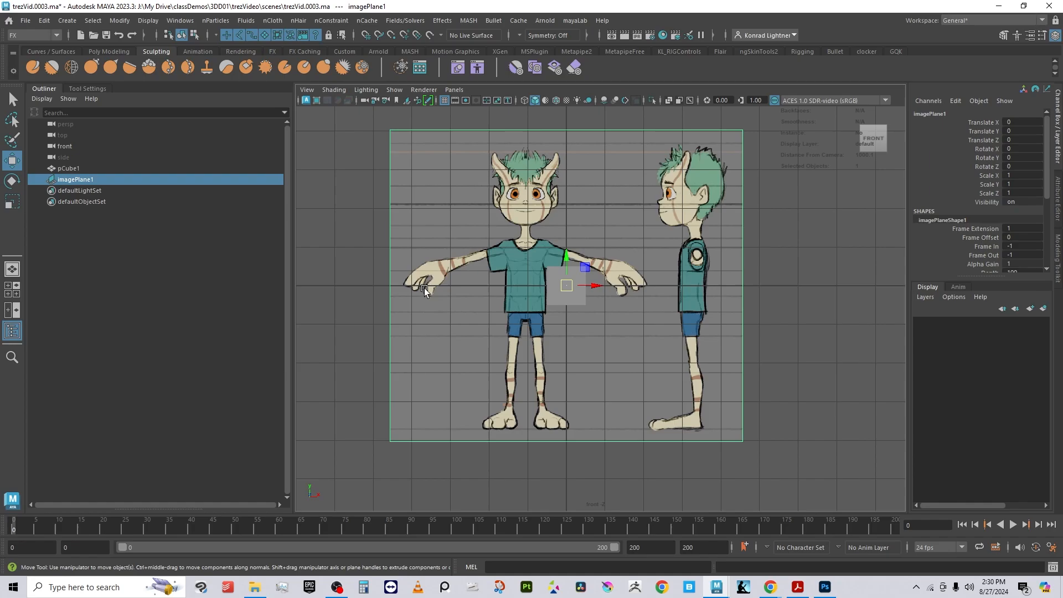
pyautogui.scroll(3, 579, 312)
pyautogui.moveTo(579, 277); pyautogui.dragTo(256, 289)
pyautogui.scroll(-3, 600, 308)
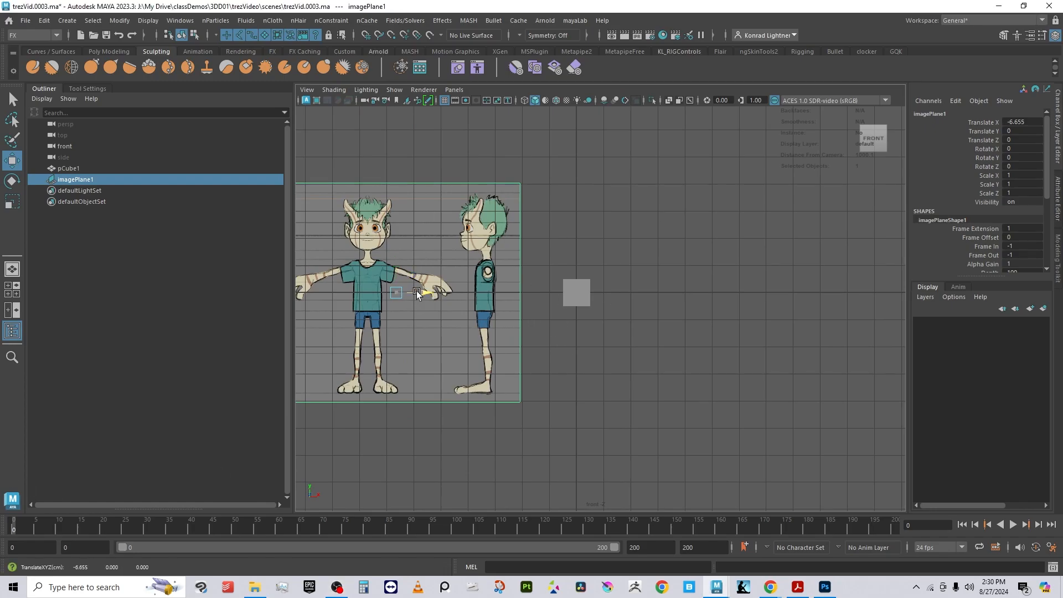
# Step: Align the front figure's centreline with the origin by moving the image plane to X about 1.06
pyautogui.moveTo(416, 294); pyautogui.dragTo(625, 320)
pyautogui.keyDown('alt'); pyautogui.moveTo(571, 217); pyautogui.dragTo(742, 224, button='right'); pyautogui.keyUp('alt')
pyautogui.keyDown('alt'); pyautogui.moveTo(493, 183); pyautogui.dragTo(517, 404, button='middle'); pyautogui.keyUp('alt')
pyautogui.keyDown('alt'); pyautogui.moveTo(516, 404); pyautogui.dragTo(609, 408, button='right'); pyautogui.keyUp('alt')
pyautogui.keyDown('alt'); pyautogui.moveTo(485, 429); pyautogui.dragTo(503, 181, button='middle'); pyautogui.keyUp('alt')
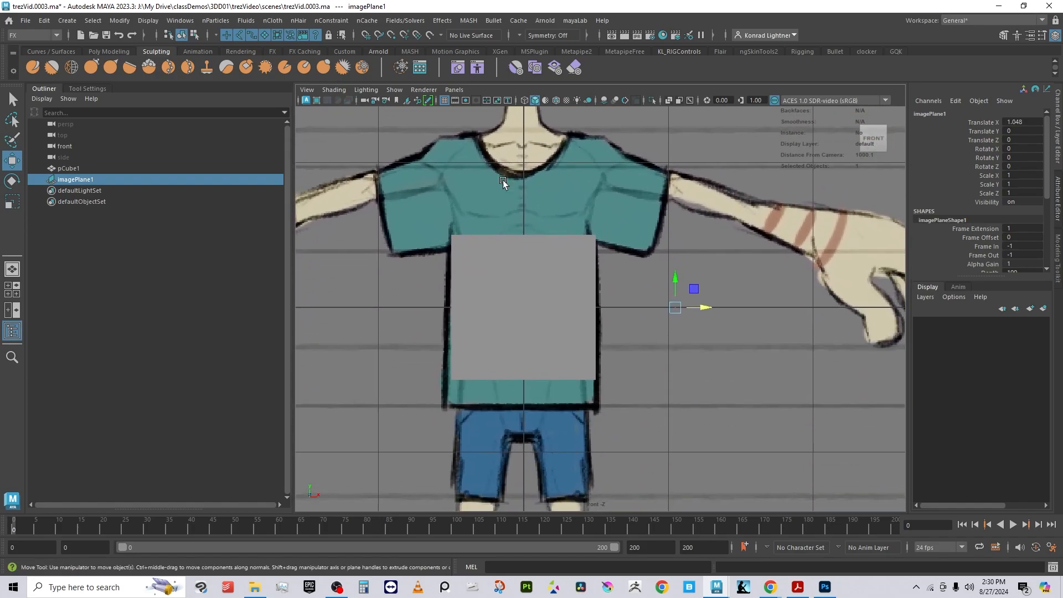
pyautogui.keyDown('alt'); pyautogui.moveTo(503, 180); pyautogui.dragTo(614, 230, button='right'); pyautogui.keyUp('alt')
pyautogui.keyDown('alt'); pyautogui.moveTo(478, 161); pyautogui.dragTo(546, 424, button='middle'); pyautogui.keyUp('alt')
pyautogui.keyDown('alt'); pyautogui.moveTo(546, 424); pyautogui.dragTo(580, 372, button='right'); pyautogui.keyUp('alt')
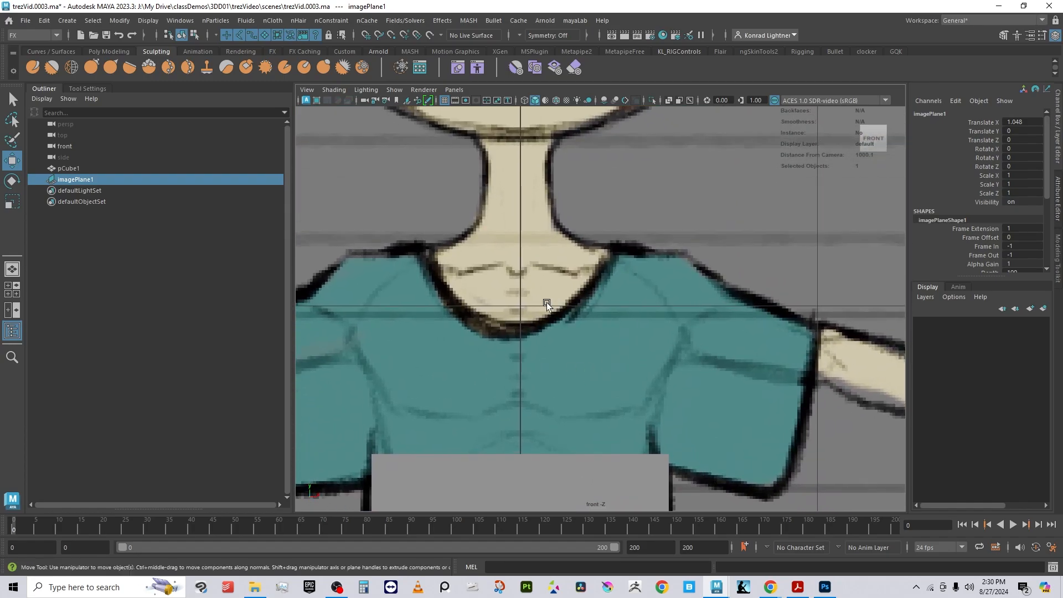
pyautogui.moveTo(547, 304); pyautogui.dragTo(550, 306)
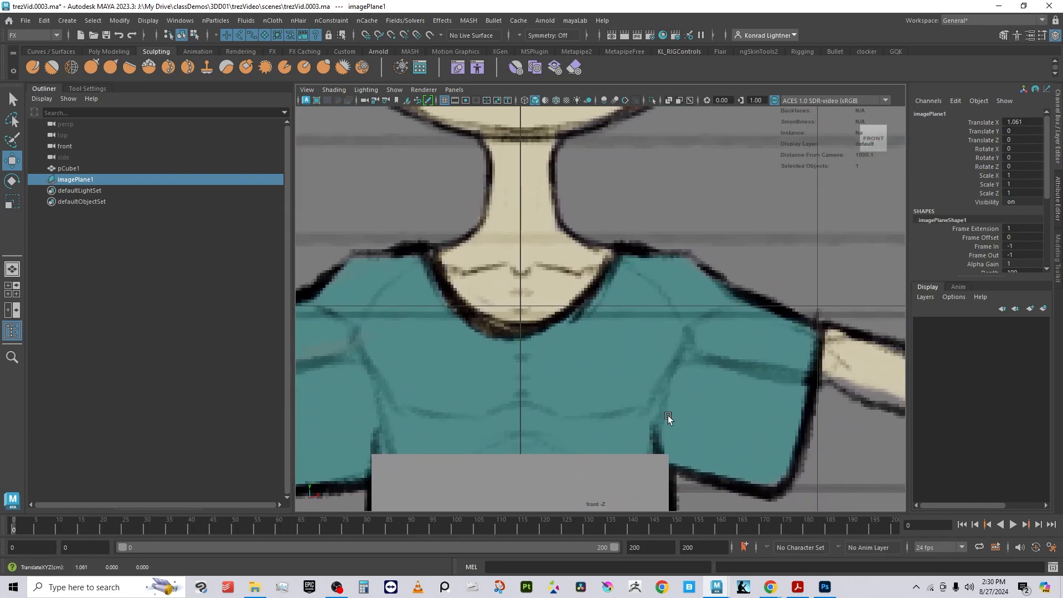
# Step: Fine-tune the image plane's X position to about 1.055 so the face centreline sits exactly on the origin
pyautogui.press('f')
pyautogui.keyDown('alt'); pyautogui.moveTo(638, 344); pyautogui.dragTo(819, 352, button='right'); pyautogui.keyUp('alt')
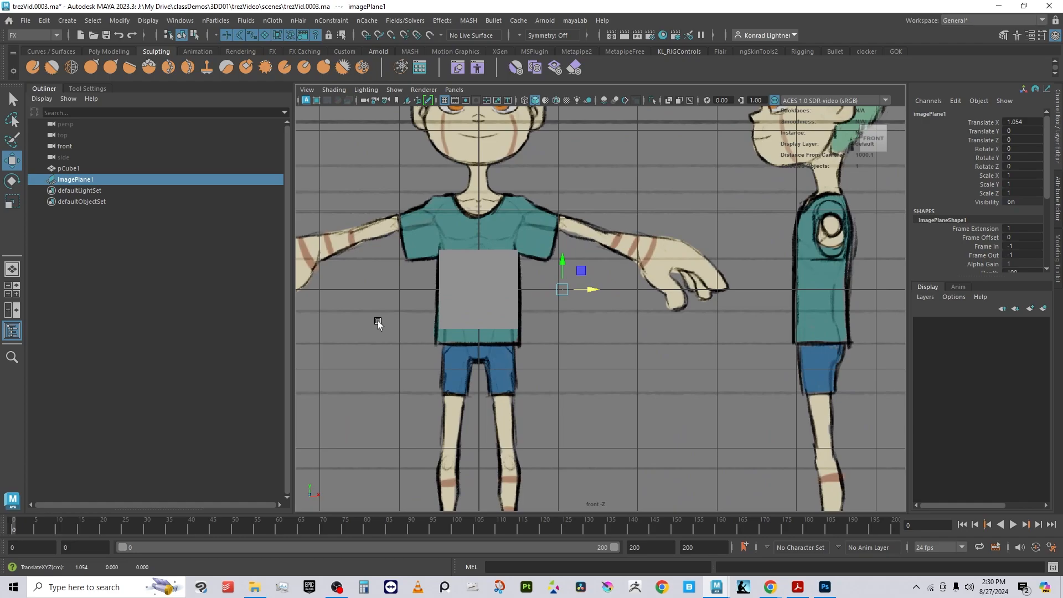
pyautogui.moveTo(541, 368); pyautogui.dragTo(579, 357, button='middle')
pyautogui.hotkey('ctrl', 'z')
pyautogui.keyDown('alt'); pyautogui.moveTo(435, 315); pyautogui.dragTo(706, 334, button='right'); pyautogui.keyUp('alt')
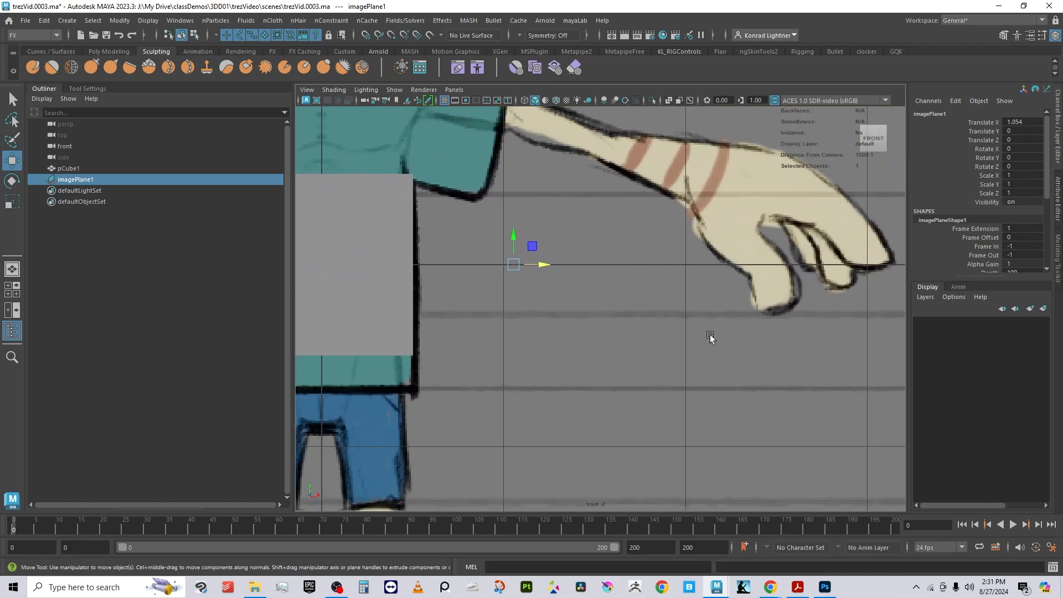
pyautogui.keyDown('alt'); pyautogui.moveTo(514, 288); pyautogui.dragTo(768, 449, button='middle'); pyautogui.keyUp('alt')
pyautogui.moveTo(691, 357); pyautogui.dragTo(712, 431, button='middle')
pyautogui.hotkey('ctrl', 'z')
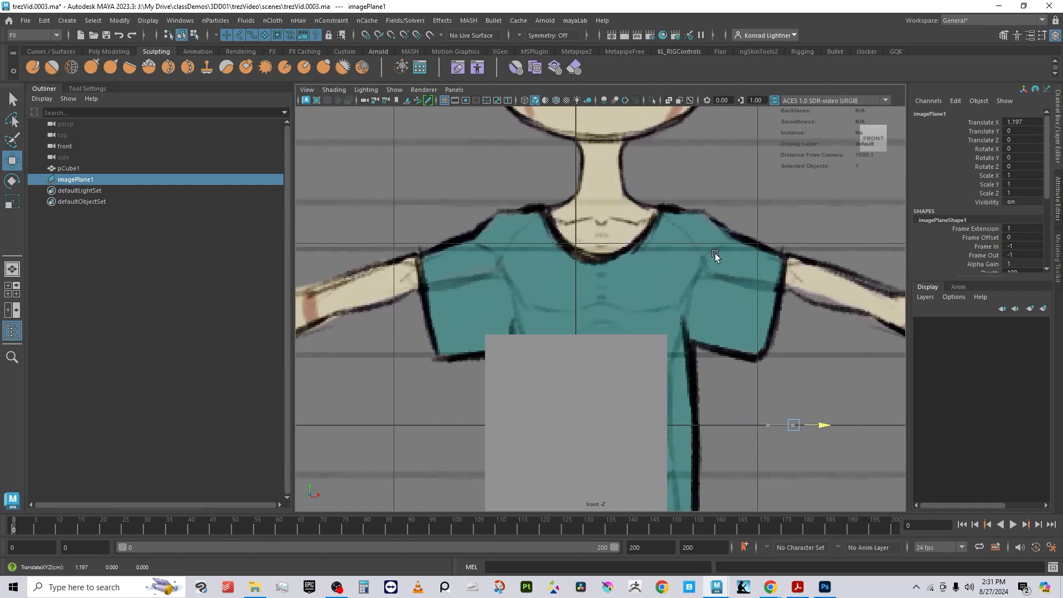
pyautogui.scroll(5, 559, 245)
pyautogui.keyDown('alt'); pyautogui.moveTo(559, 245); pyautogui.dragTo(547, 314, button='middle'); pyautogui.keyUp('alt')
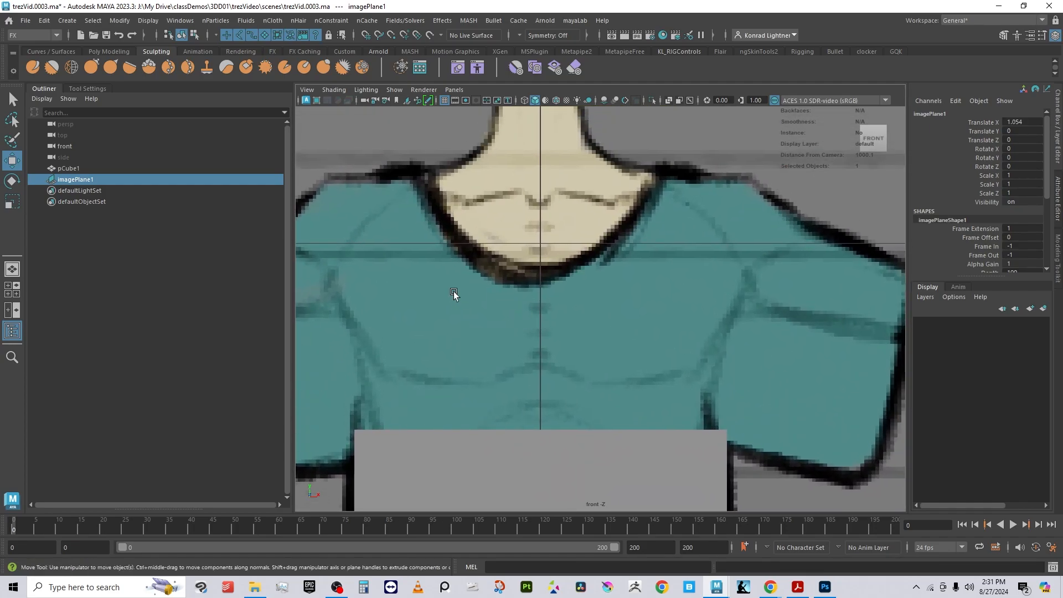
pyautogui.keyDown('alt'); pyautogui.moveTo(453, 291); pyautogui.dragTo(714, 335, button='right'); pyautogui.keyUp('alt')
pyautogui.keyDown('alt'); pyautogui.moveTo(494, 267); pyautogui.dragTo(565, 436, button='middle'); pyautogui.keyUp('alt')
pyautogui.keyDown('alt'); pyautogui.moveTo(526, 393); pyautogui.dragTo(573, 370, button='right'); pyautogui.keyUp('alt')
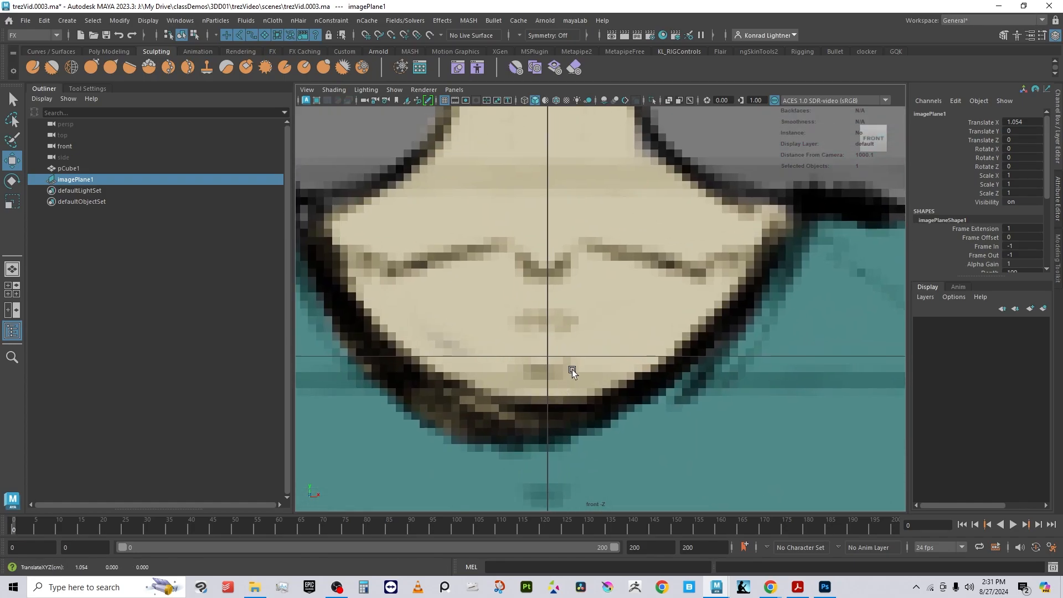
pyautogui.moveTo(572, 370); pyautogui.dragTo(574, 370, button='middle')
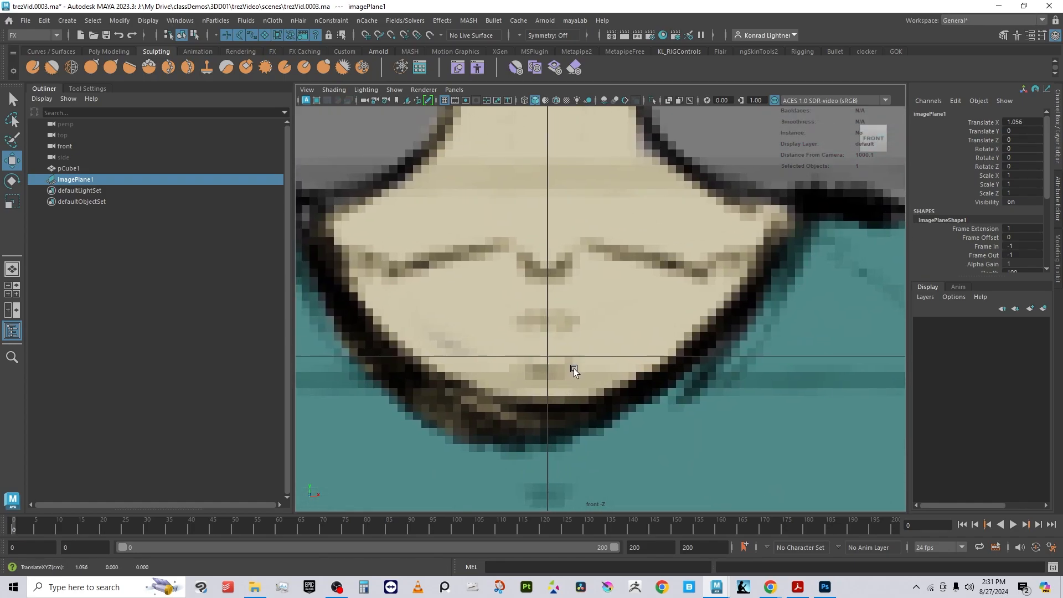
pyautogui.keyDown('alt'); pyautogui.moveTo(586, 173); pyautogui.dragTo(588, 546, button='middle'); pyautogui.keyUp('alt')
pyautogui.keyDown('alt'); pyautogui.moveTo(599, 119); pyautogui.dragTo(619, 390, button='middle'); pyautogui.keyUp('alt')
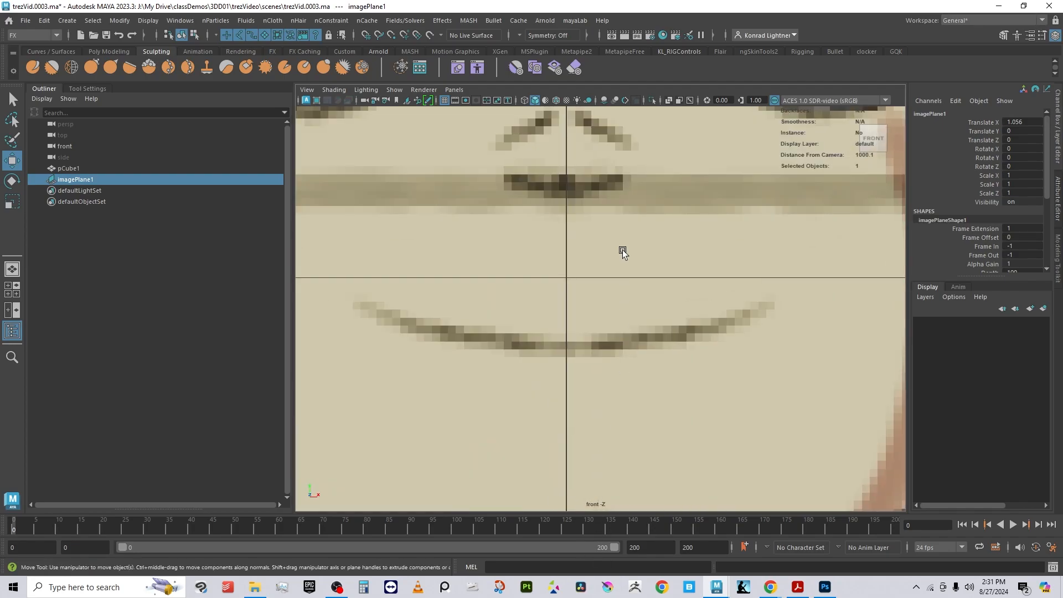
pyautogui.keyDown('alt'); pyautogui.moveTo(621, 250); pyautogui.dragTo(681, 587, button='middle'); pyautogui.keyUp('alt')
pyautogui.keyDown('alt'); pyautogui.moveTo(616, 216); pyautogui.dragTo(583, 427, button='middle'); pyautogui.keyUp('alt')
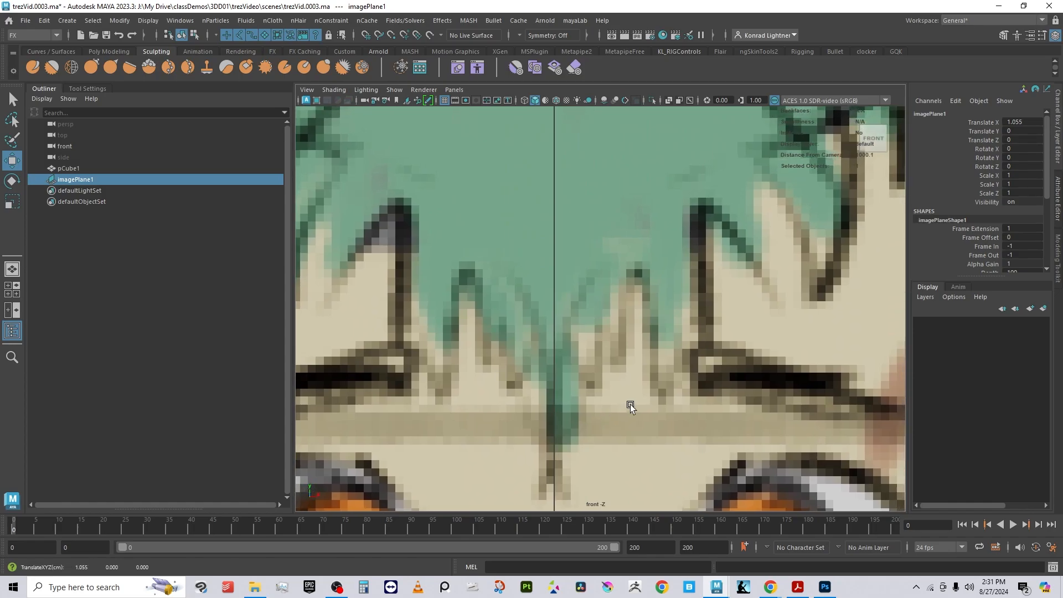
pyautogui.press('f')
pyautogui.keyDown('alt'); pyautogui.moveTo(763, 460); pyautogui.dragTo(872, 368, button='right'); pyautogui.keyUp('alt')
pyautogui.keyDown('alt'); pyautogui.moveTo(707, 274); pyautogui.dragTo(641, 158, button='middle'); pyautogui.keyUp('alt')
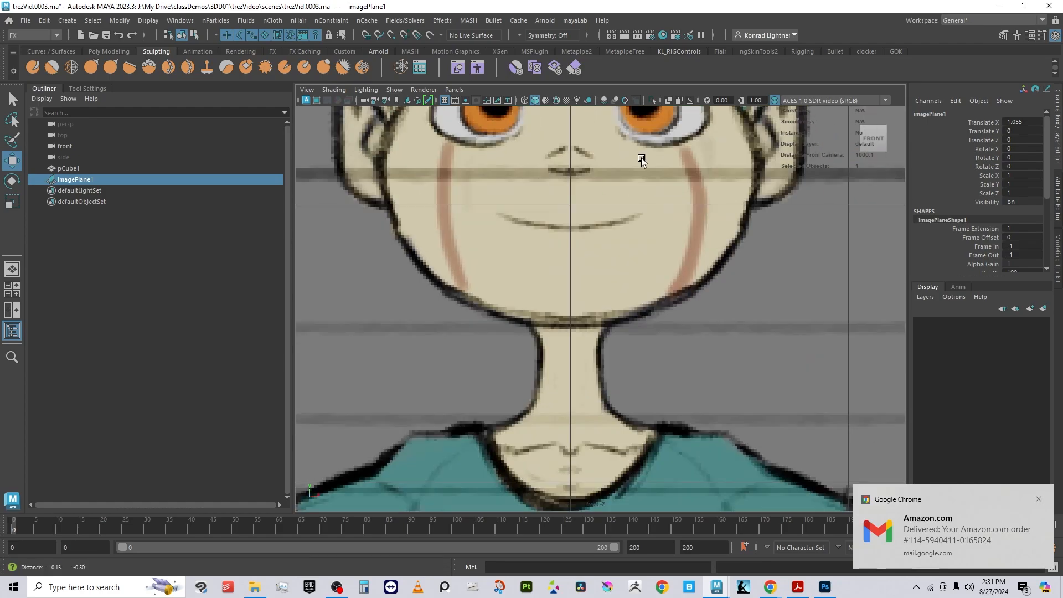
# Step: Raise the image plane to Y about 3.73 so the figure's feet rest on the ground grid line
pyautogui.click(1039, 500)
pyautogui.keyDown('alt'); pyautogui.moveTo(545, 334); pyautogui.dragTo(677, 322, button='middle'); pyautogui.keyUp('alt')
pyautogui.press('f')
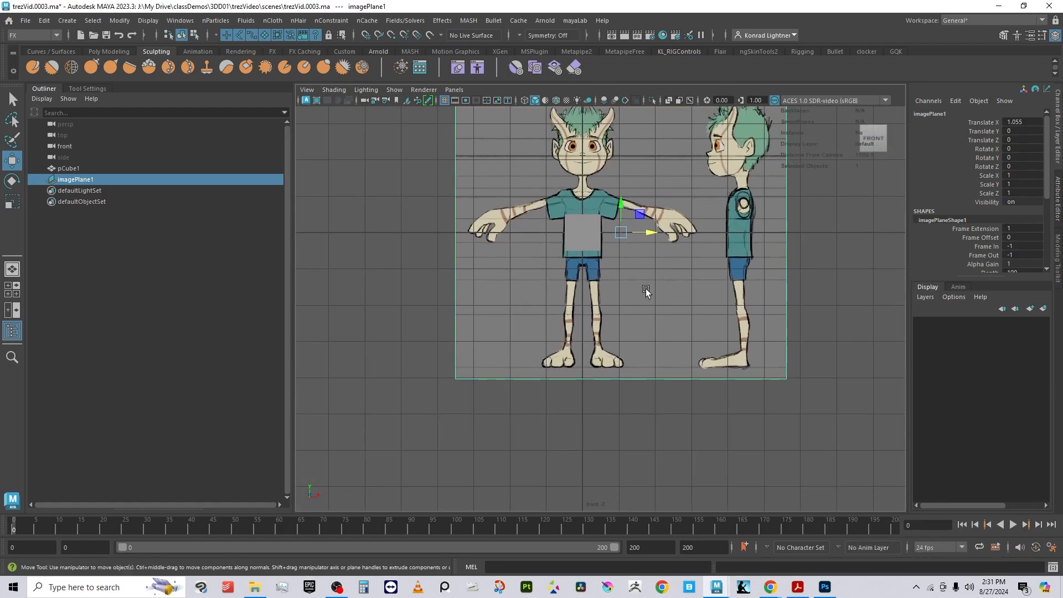
pyautogui.click(855, 300)
pyautogui.moveTo(680, 350); pyautogui.dragTo(886, 481)
pyautogui.moveTo(618, 284); pyautogui.dragTo(625, 138)
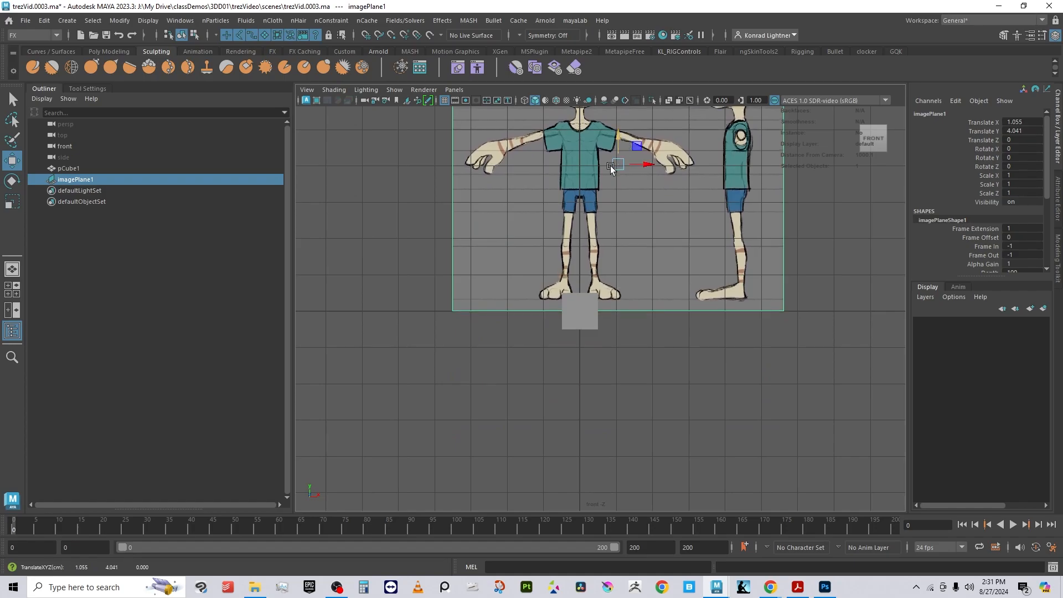
pyautogui.keyDown('alt'); pyautogui.moveTo(612, 168); pyautogui.dragTo(642, 449, button='right'); pyautogui.keyUp('alt')
pyautogui.keyDown('alt'); pyautogui.moveTo(519, 347); pyautogui.dragTo(609, 399, button='middle'); pyautogui.keyUp('alt')
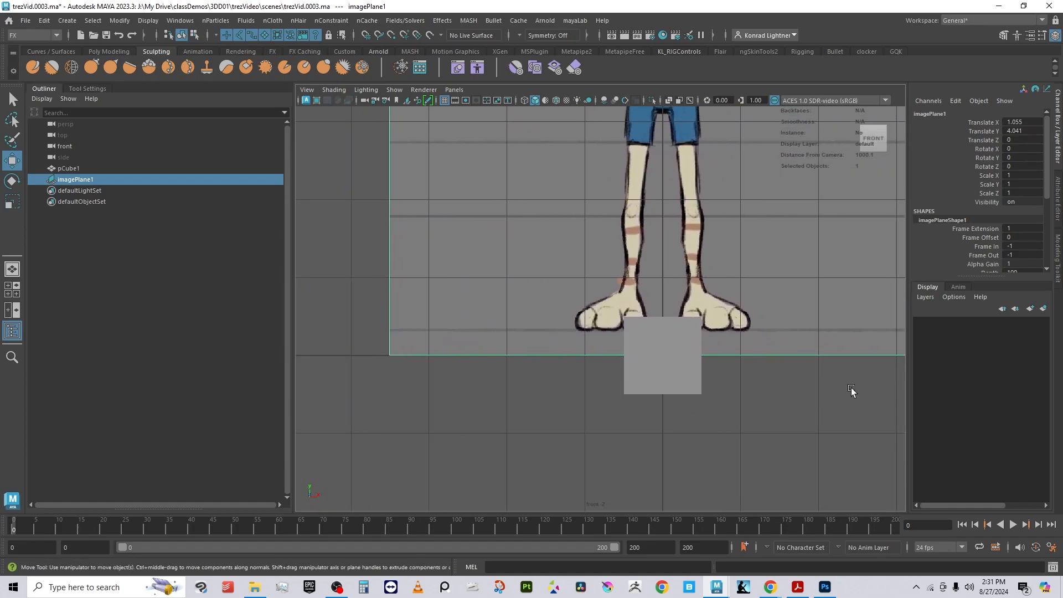
pyautogui.moveTo(849, 391); pyautogui.dragTo(845, 411, button='middle')
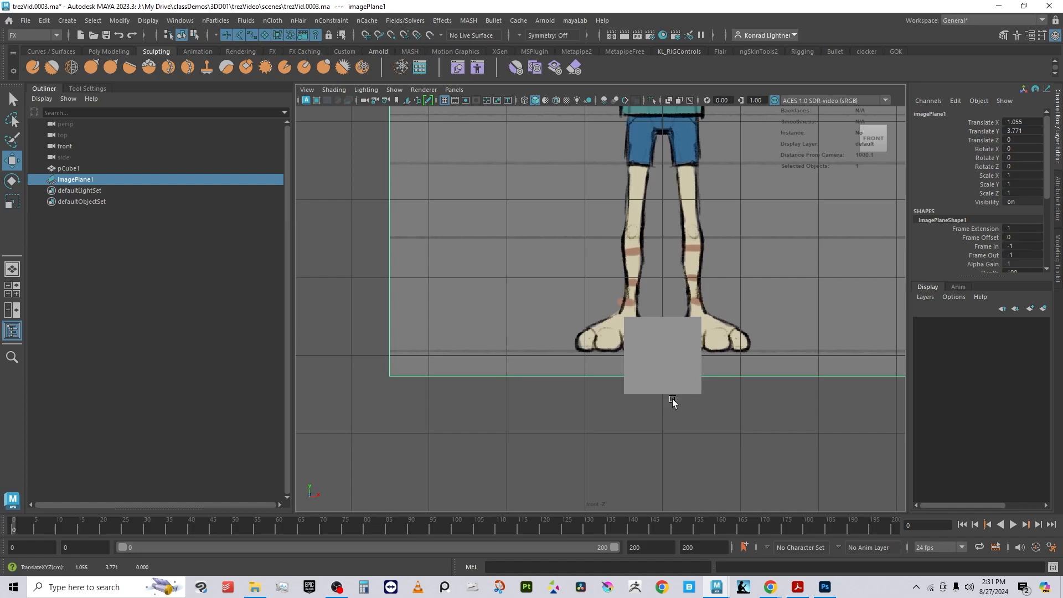
pyautogui.keyDown('alt'); pyautogui.moveTo(673, 400); pyautogui.dragTo(786, 470, button='right'); pyautogui.keyUp('alt')
pyautogui.keyDown('alt'); pyautogui.moveTo(597, 393); pyautogui.dragTo(599, 298, button='middle'); pyautogui.keyUp('alt')
pyautogui.keyDown('alt'); pyautogui.moveTo(470, 314); pyautogui.dragTo(701, 418, button='right'); pyautogui.keyUp('alt')
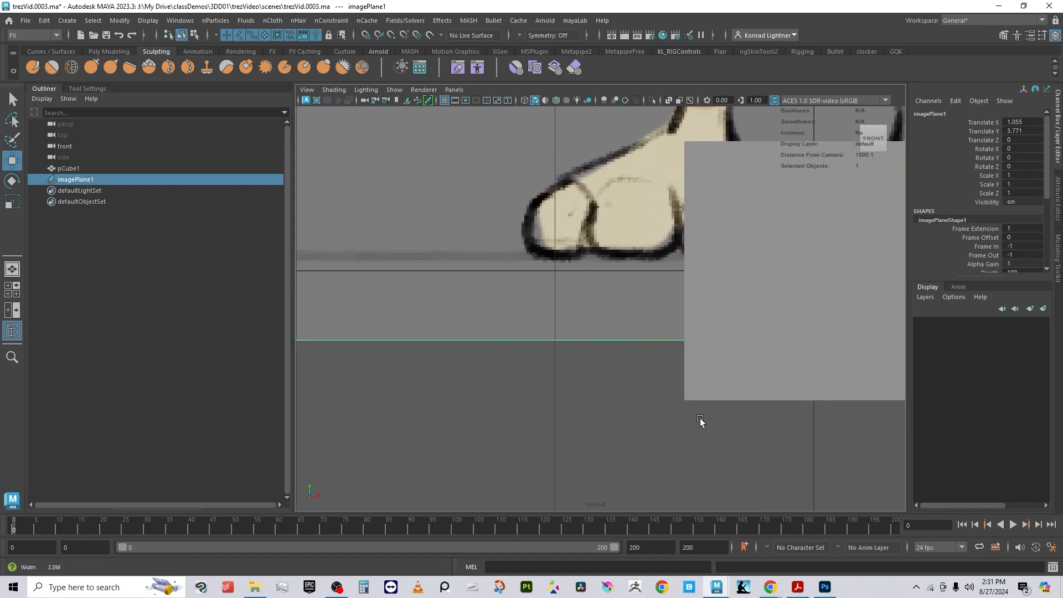
pyautogui.moveTo(607, 367); pyautogui.dragTo(606, 384, button='middle')
pyautogui.keyDown('alt'); pyautogui.moveTo(761, 434); pyautogui.dragTo(681, 393, button='right'); pyautogui.keyUp('alt')
pyautogui.keyDown('alt'); pyautogui.moveTo(681, 393); pyautogui.dragTo(605, 508, button='middle'); pyautogui.keyUp('alt')
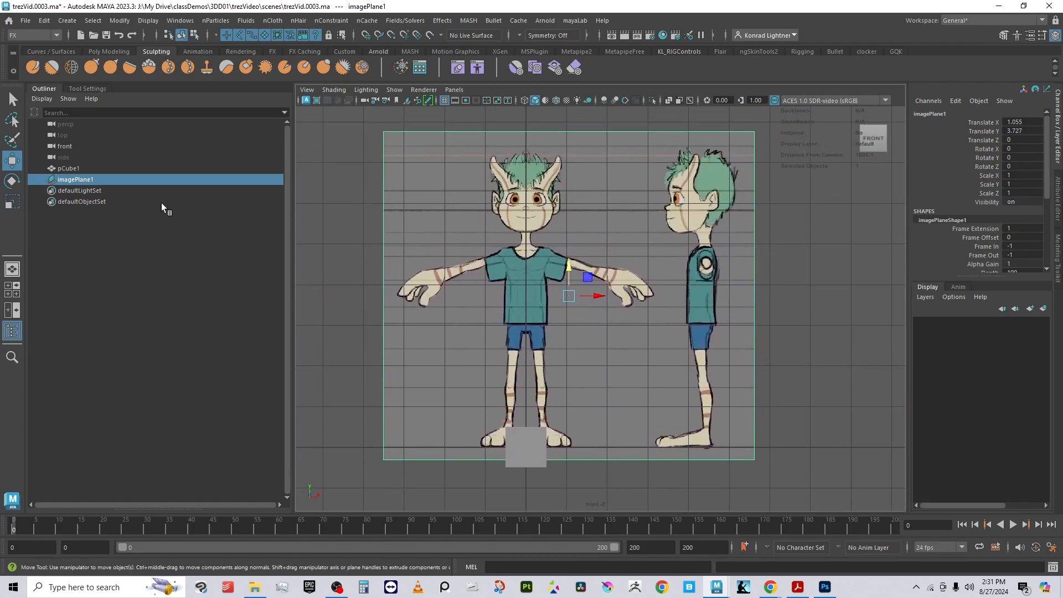
# Step: Rename the image plane to imagePlane_front
pyautogui.keyDown('ctrl'); pyautogui.click(95, 181); pyautogui.keyUp('ctrl')
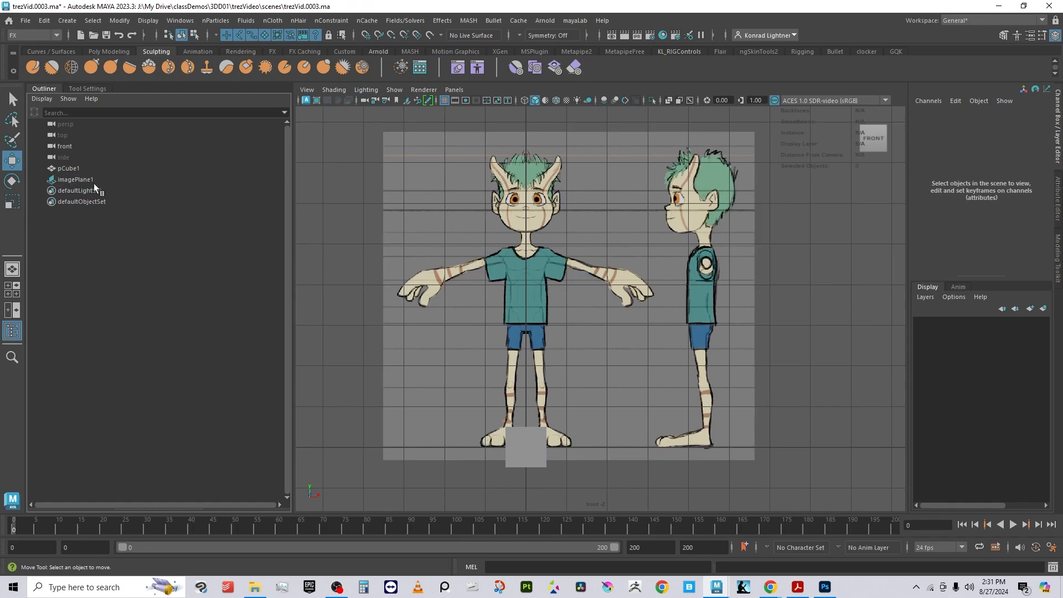
pyautogui.click(82, 180)
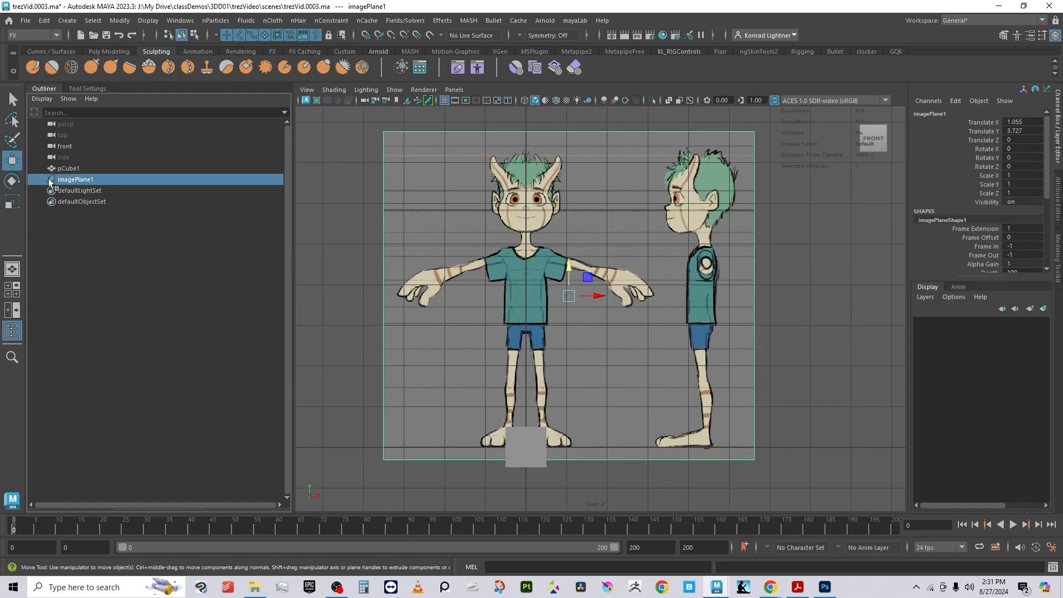
pyautogui.doubleClick(97, 179)
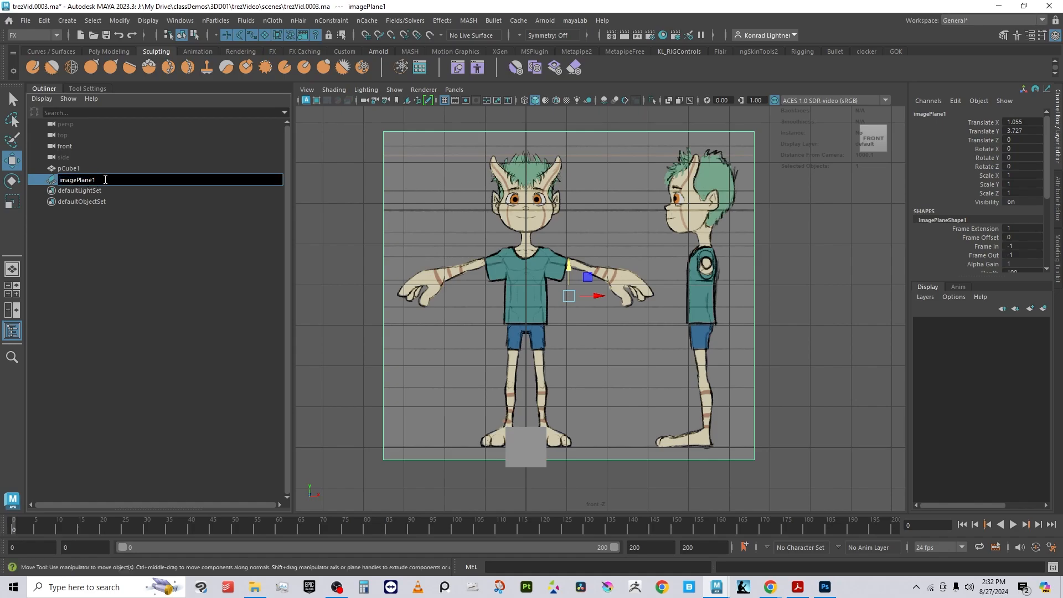
pyautogui.press('BackSpace')
pyautogui.write('_front')
pyautogui.press('Return')
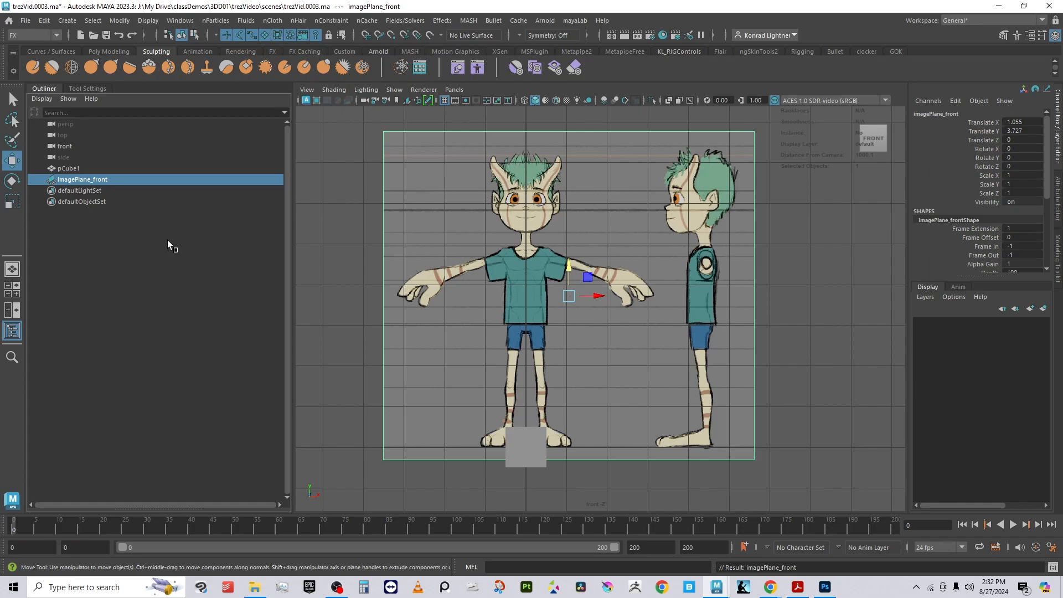
# Step: Switch the viewport to the perspective camera and orbit around the image plane
pyautogui.click(823, 304)
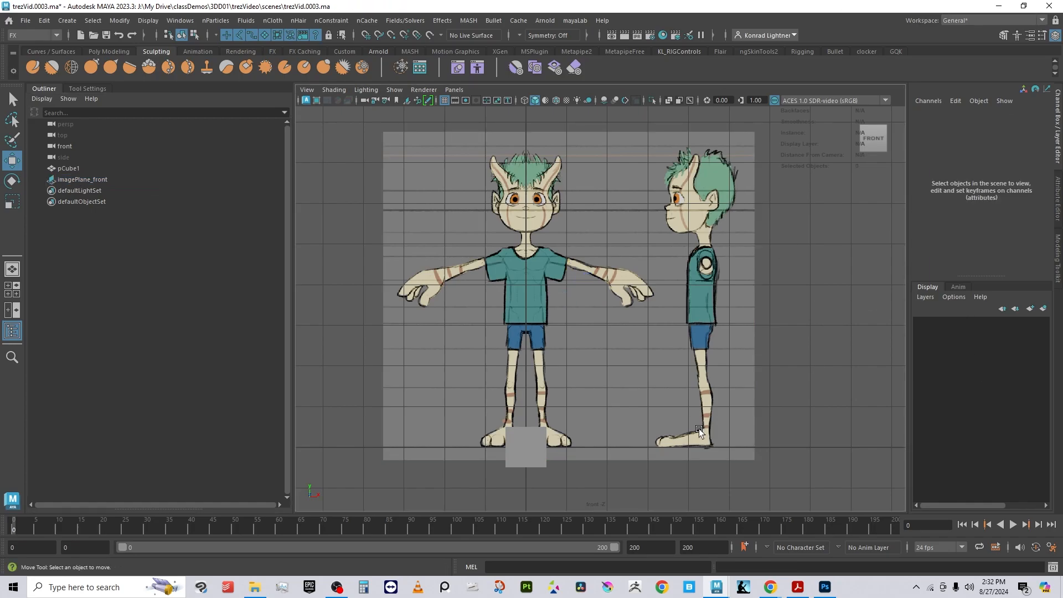
pyautogui.click(699, 428)
pyautogui.click(454, 89)
pyautogui.moveTo(550, 103)
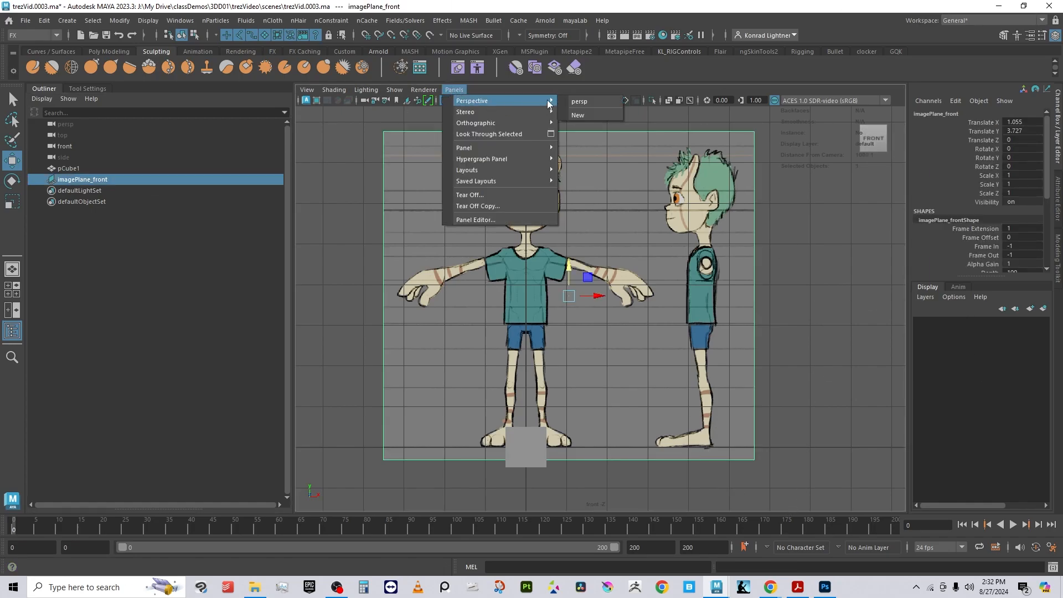
pyautogui.click(589, 102)
pyautogui.keyDown('alt'); pyautogui.moveTo(652, 206); pyautogui.dragTo(486, 233, button='right'); pyautogui.keyUp('alt')
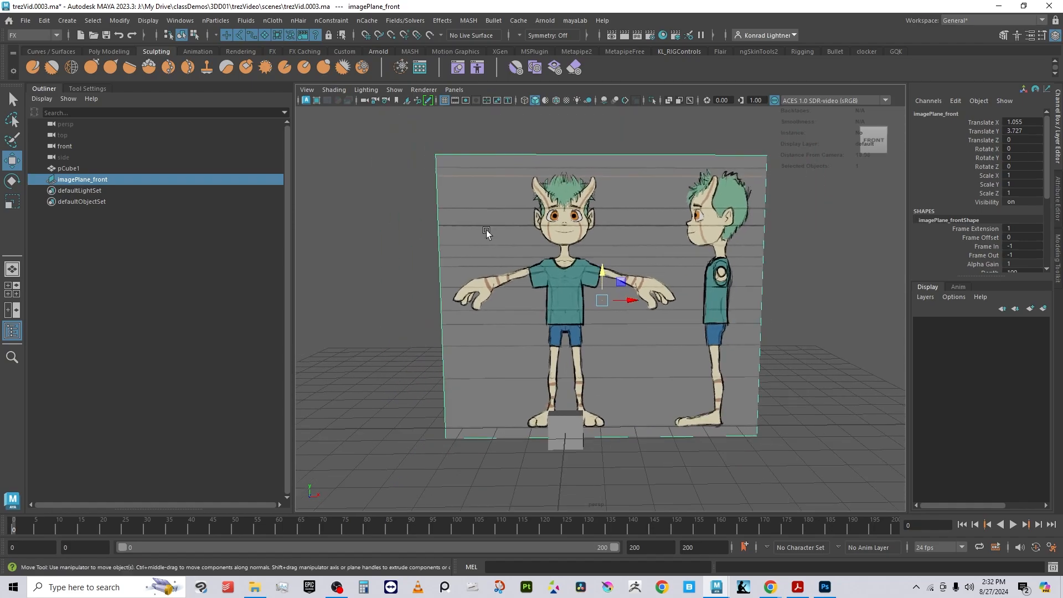
pyautogui.keyDown('alt'); pyautogui.moveTo(486, 233); pyautogui.dragTo(643, 332); pyautogui.keyUp('alt')
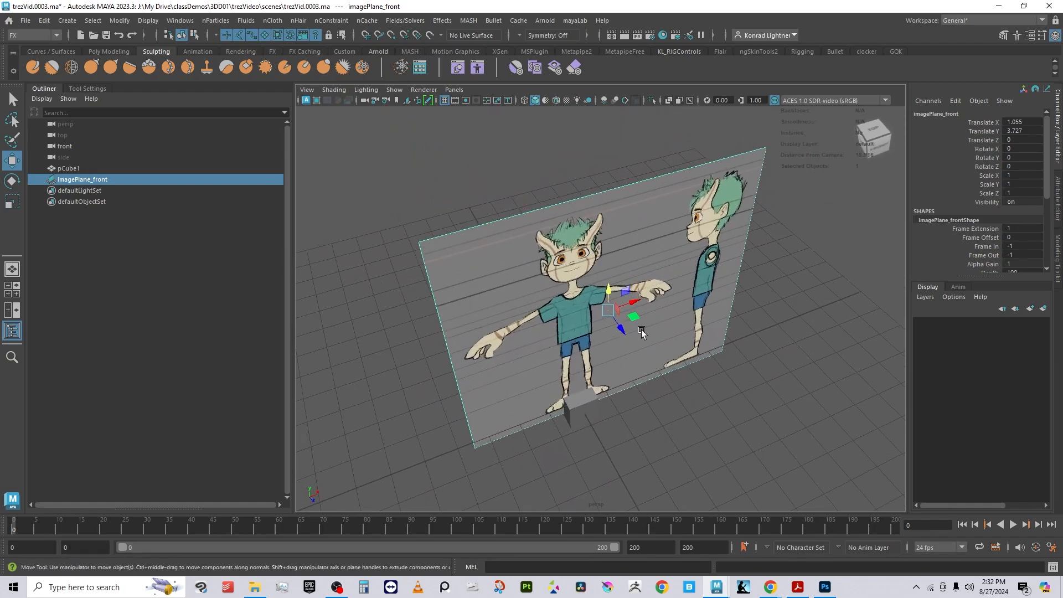
# Step: Move the image plane back along Z to about -12.4, behind the cube
pyautogui.keyDown('alt'); pyautogui.moveTo(589, 412); pyautogui.dragTo(663, 437); pyautogui.keyUp('alt')
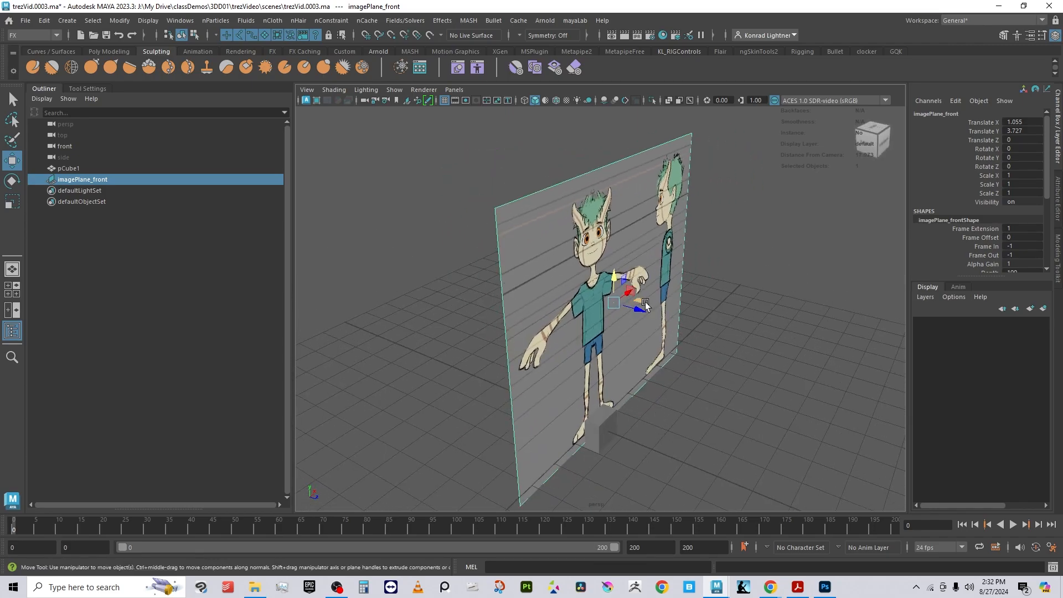
pyautogui.moveTo(646, 305); pyautogui.dragTo(500, 290)
pyautogui.keyDown('alt'); pyautogui.moveTo(660, 420); pyautogui.dragTo(643, 406); pyautogui.keyUp('alt')
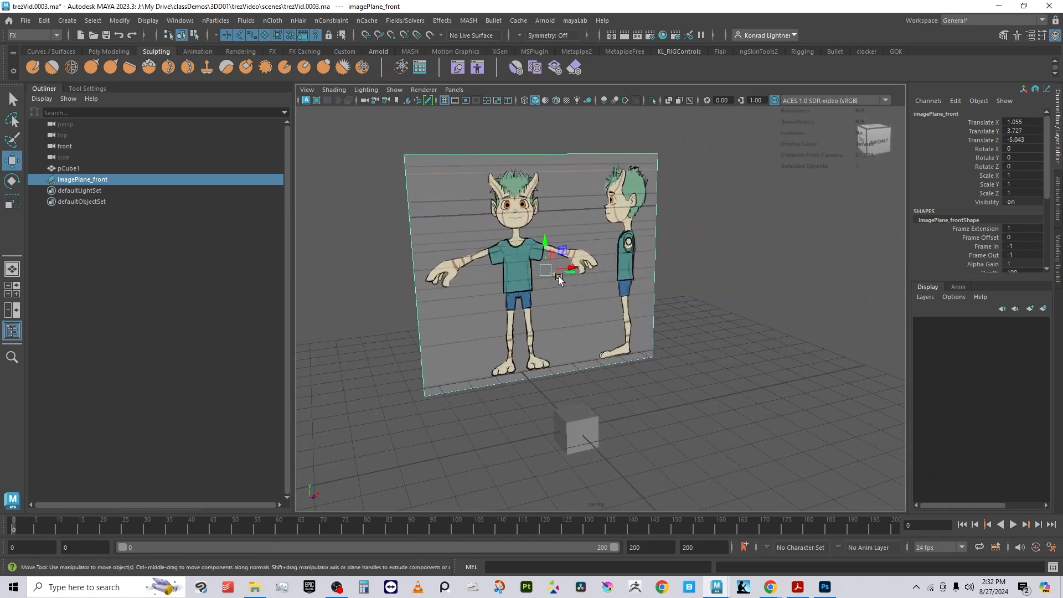
pyautogui.moveTo(558, 278); pyautogui.dragTo(487, 262)
pyautogui.keyDown('alt'); pyautogui.moveTo(425, 348); pyautogui.dragTo(459, 397); pyautogui.keyUp('alt')
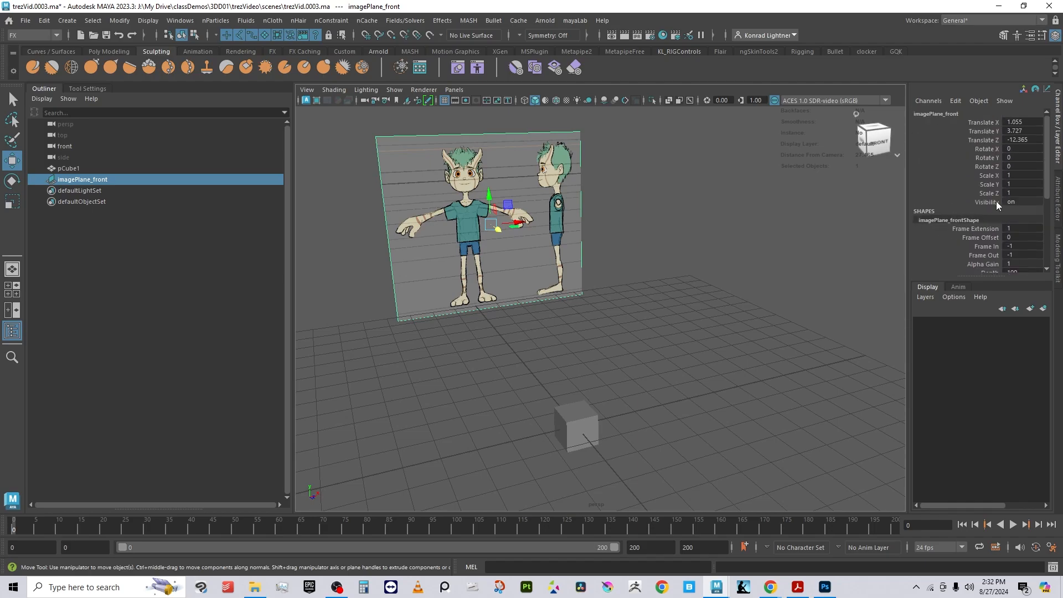
# Step: Raise the cube to Y about 4.05 and scale it uniformly to about 1.62
pyautogui.click(640, 348)
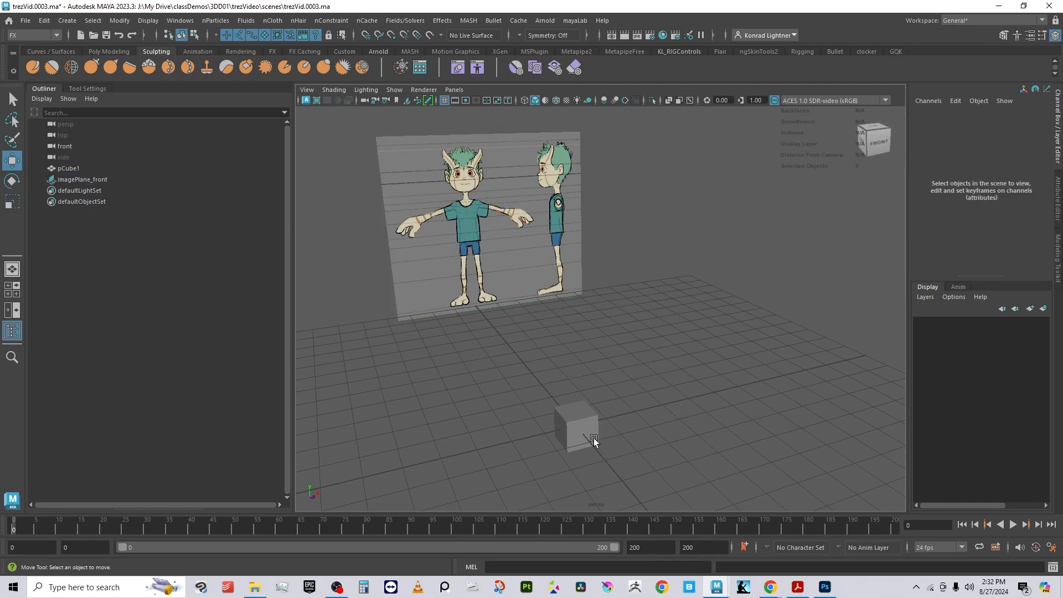
pyautogui.click(588, 435)
pyautogui.moveTo(569, 378); pyautogui.dragTo(574, 300)
pyautogui.click(626, 421)
pyautogui.click(592, 448)
pyautogui.press('r')
pyautogui.moveTo(578, 403); pyautogui.dragTo(620, 299)
pyautogui.keyDown('alt'); pyautogui.moveTo(737, 344); pyautogui.dragTo(598, 321); pyautogui.keyUp('alt')
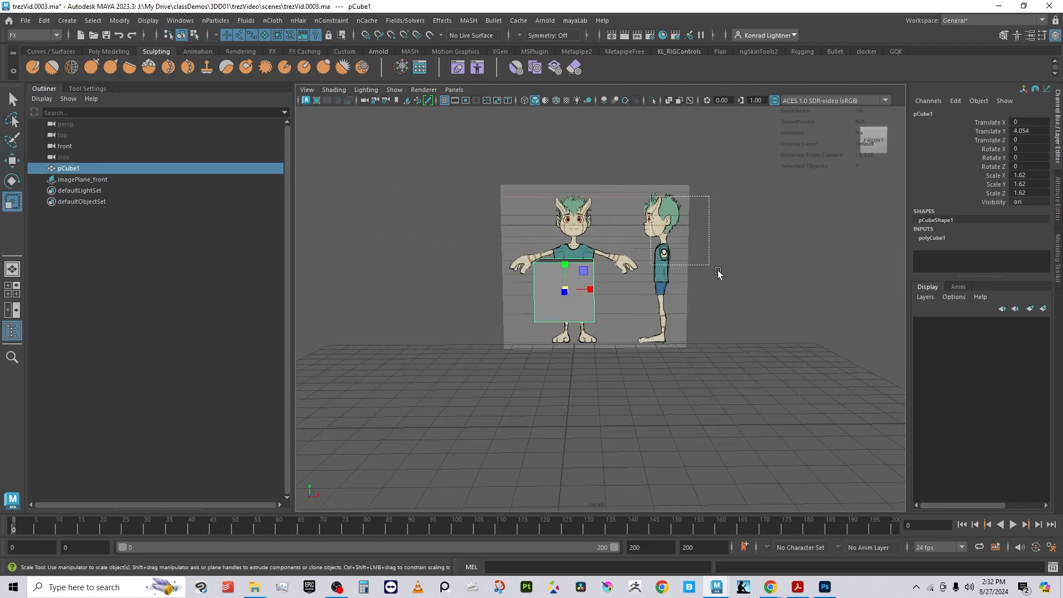
pyautogui.click(586, 304)
pyautogui.press('w')
pyautogui.moveTo(621, 271); pyautogui.dragTo(490, 353)
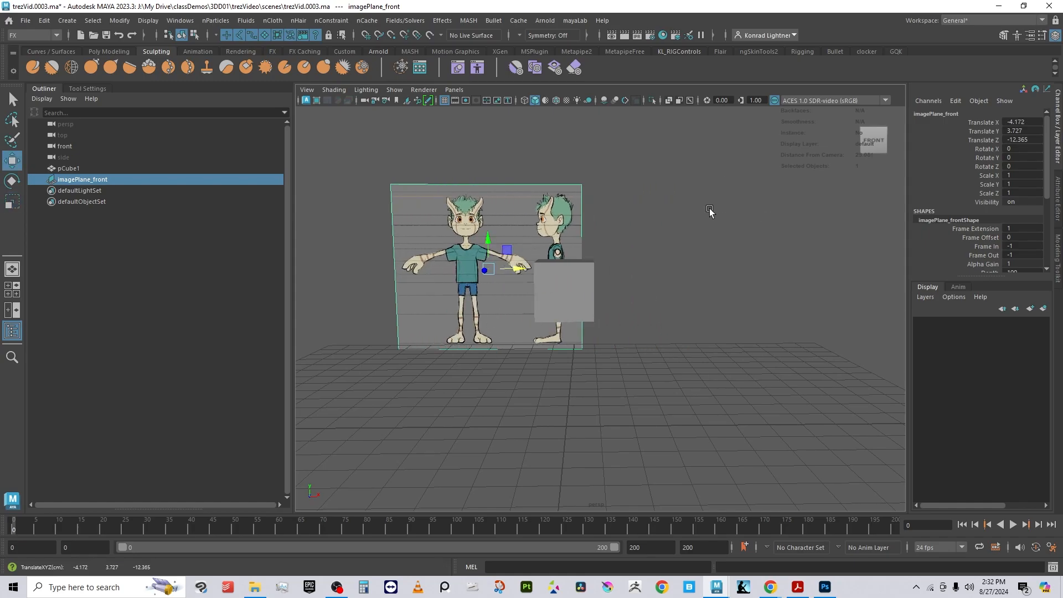
pyautogui.hotkey('ctrl', 'z')
pyautogui.click(764, 283)
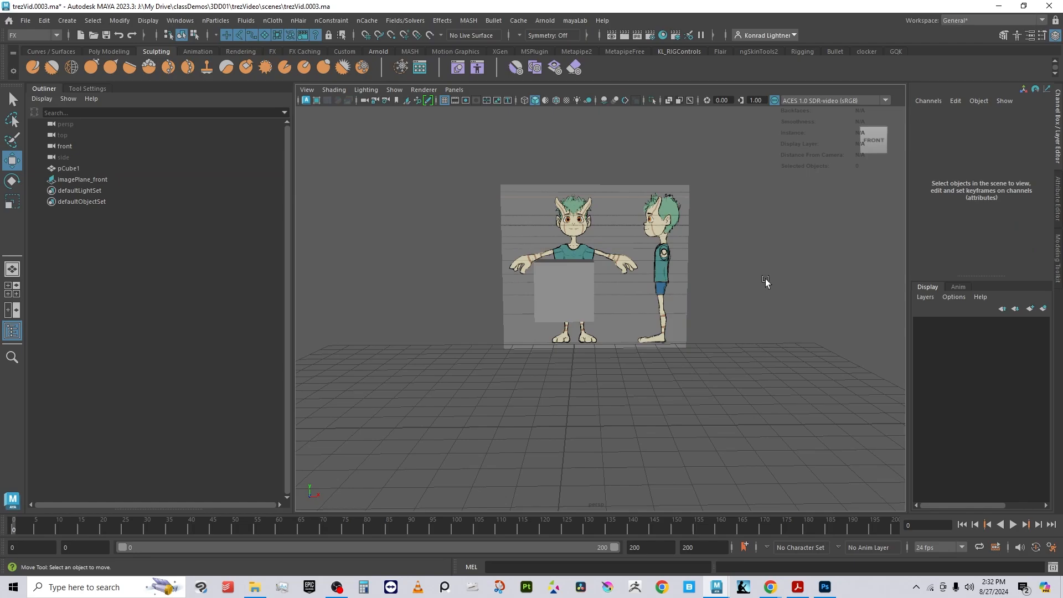
# Step: Lock all transform and visibility channels of the image plane
pyautogui.keyDown('alt'); pyautogui.moveTo(764, 283); pyautogui.dragTo(463, 184); pyautogui.keyUp('alt')
pyautogui.click(515, 169)
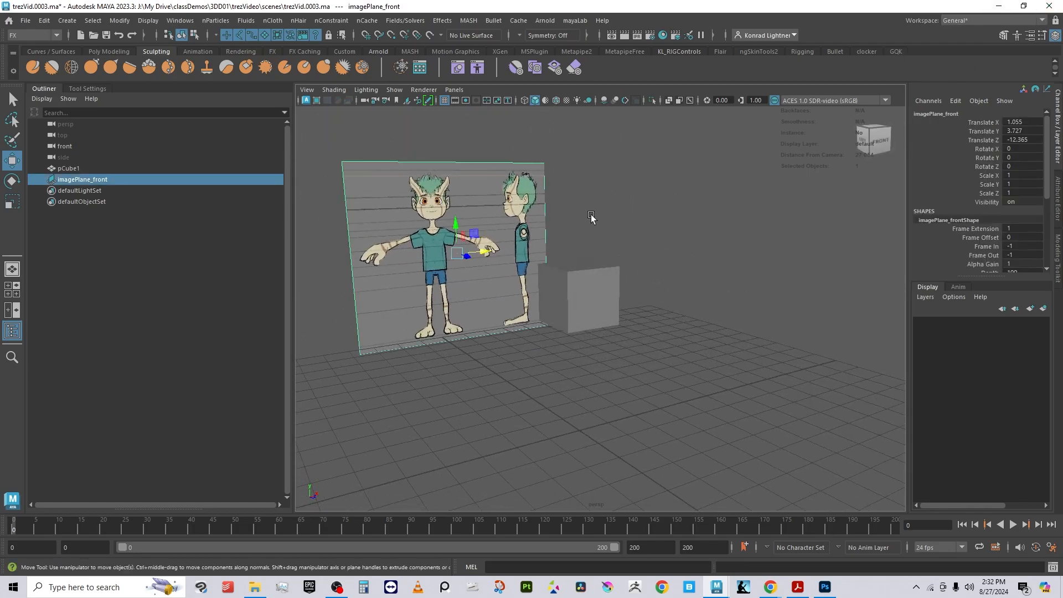
pyautogui.click(992, 123)
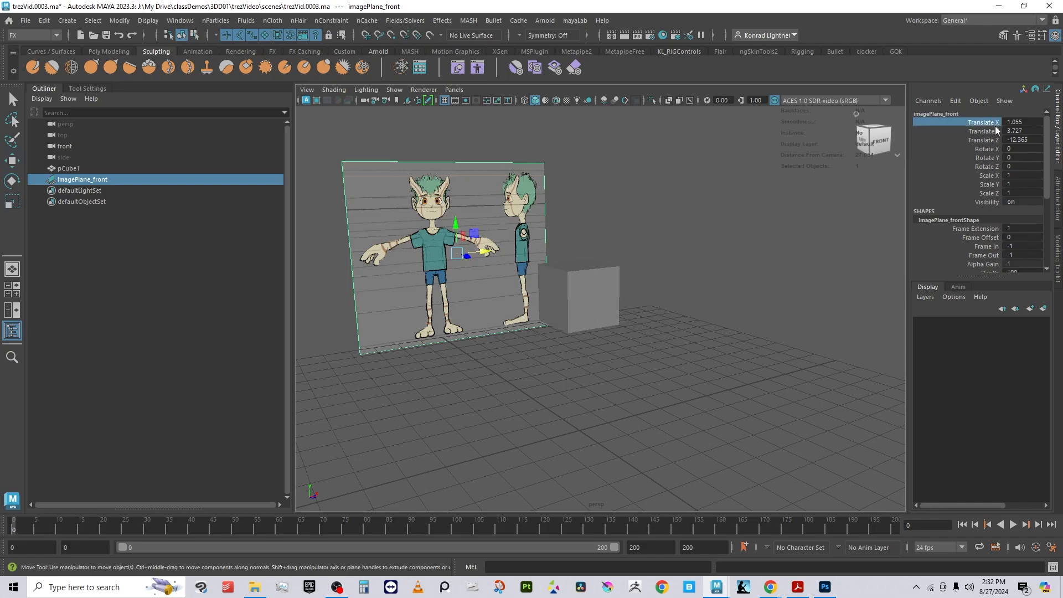
pyautogui.keyDown('shift'); pyautogui.click(993, 202); pyautogui.keyUp('shift')
pyautogui.rightClick(989, 155)
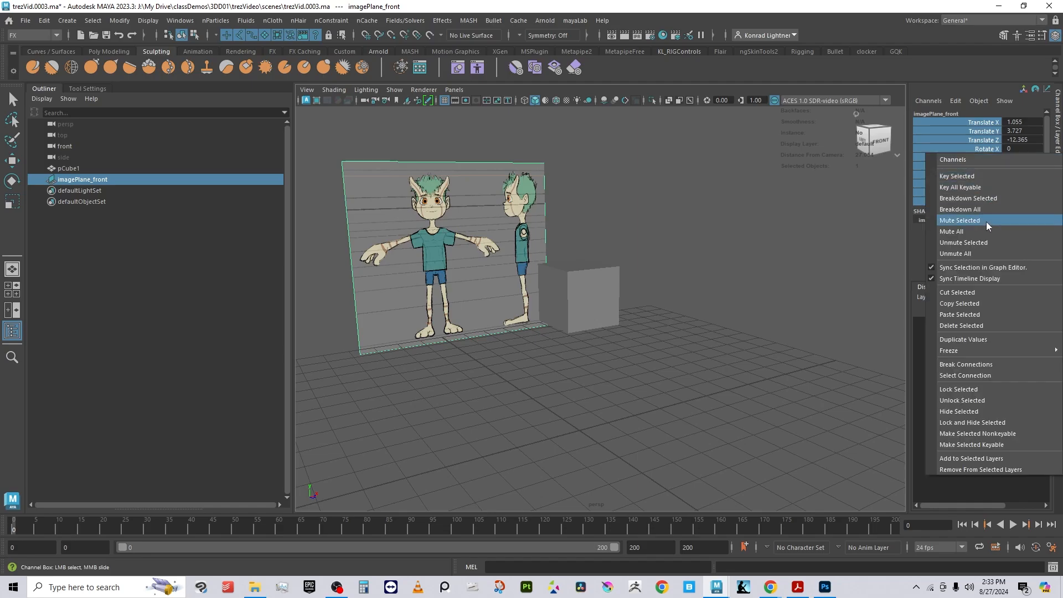
pyautogui.click(978, 390)
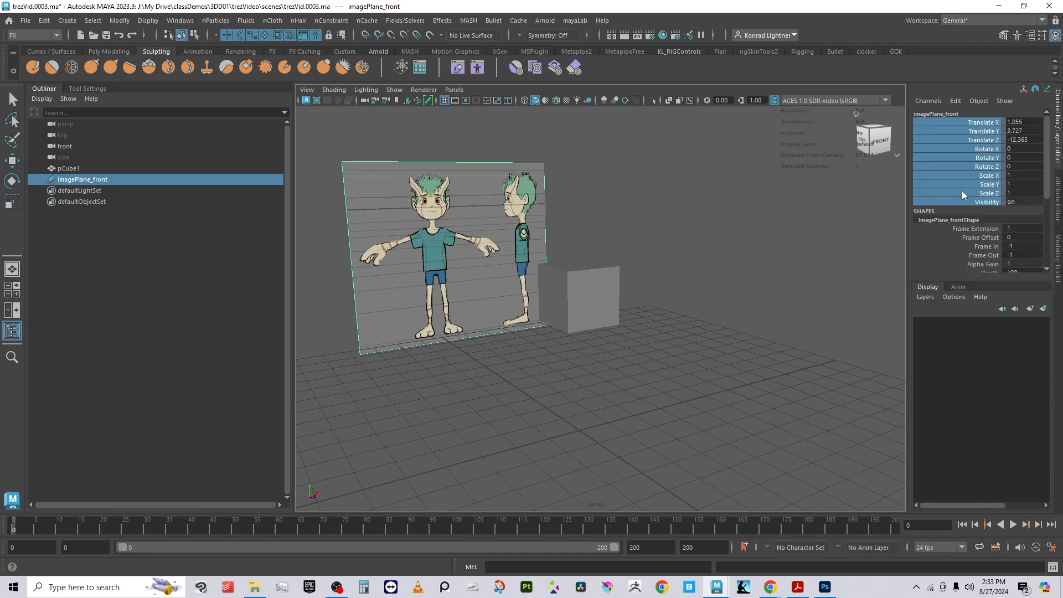
pyautogui.scroll(-5, 989, 220)
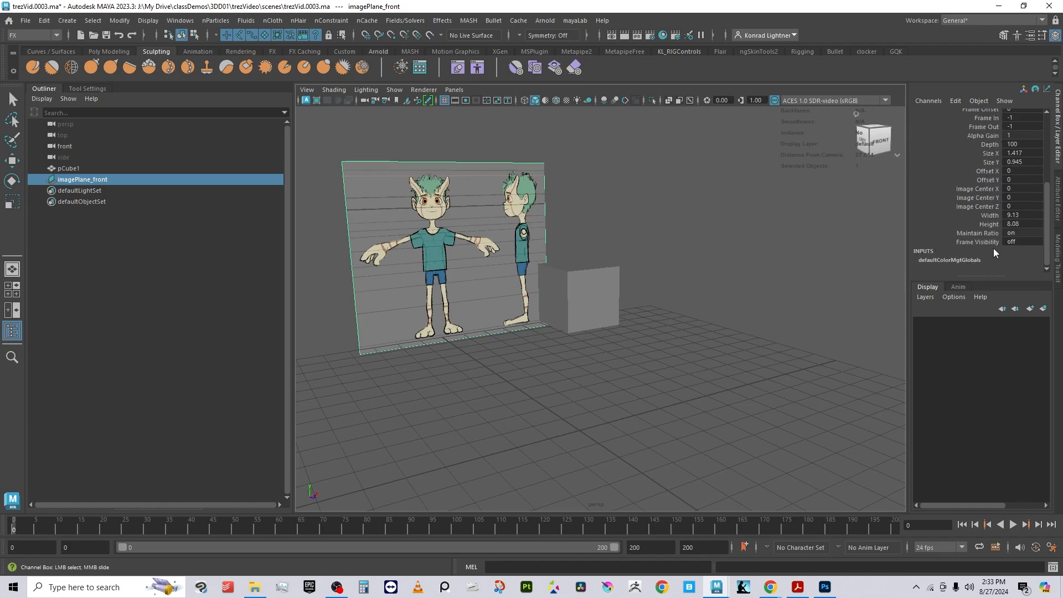
# Step: Lock the selected shape attributes of the image plane, from Frame Offset down to Frame Visibility
pyautogui.scroll(3, 994, 156)
pyautogui.scroll(-3, 999, 249)
pyautogui.moveTo(991, 245); pyautogui.dragTo(983, 114)
pyautogui.rightClick(986, 189)
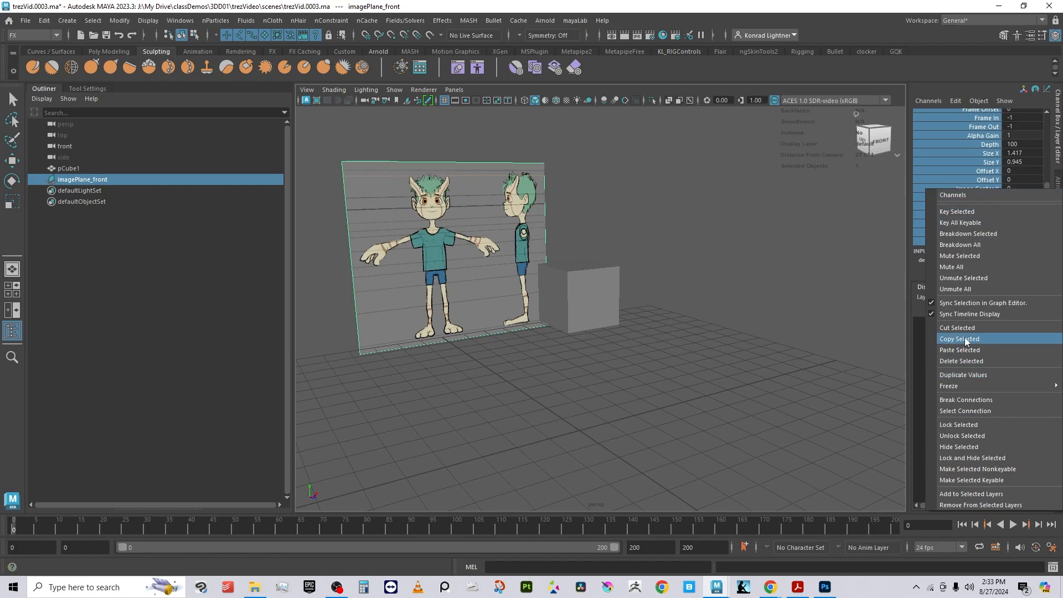
pyautogui.click(968, 425)
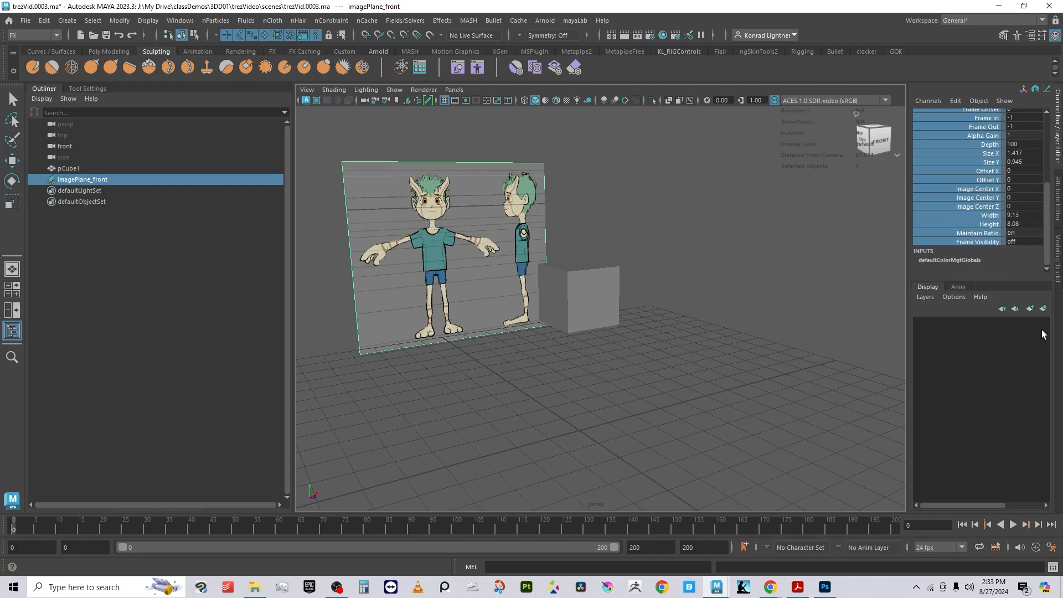
# Step: Select the image plane's transform channels and try to move the image plane to test its locks
pyautogui.scroll(5, 994, 197)
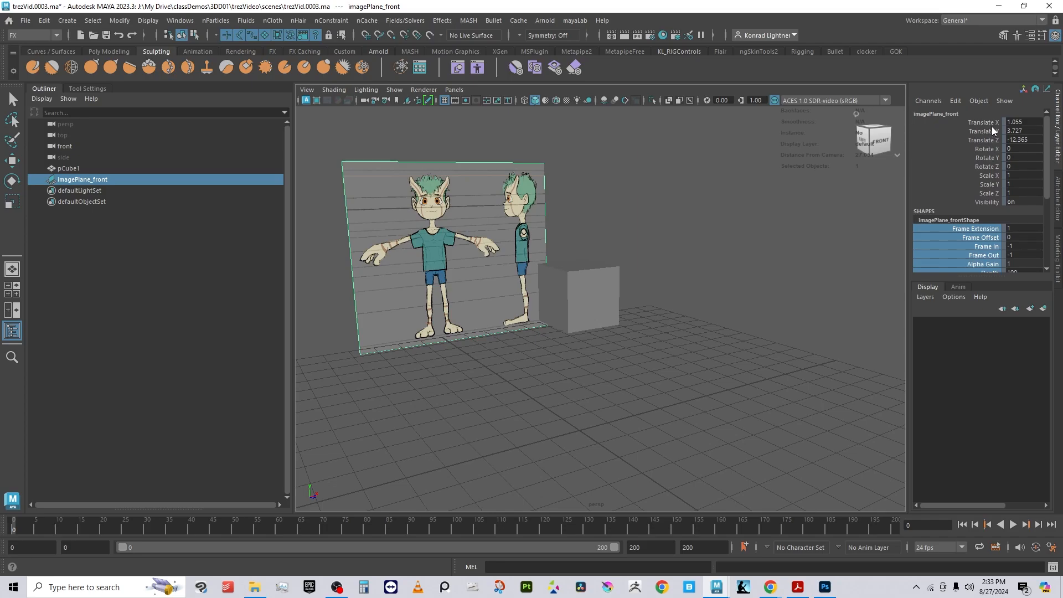
pyautogui.click(990, 123)
pyautogui.keyDown('shift'); pyautogui.click(997, 202); pyautogui.keyUp('shift')
pyautogui.rightClick(965, 151)
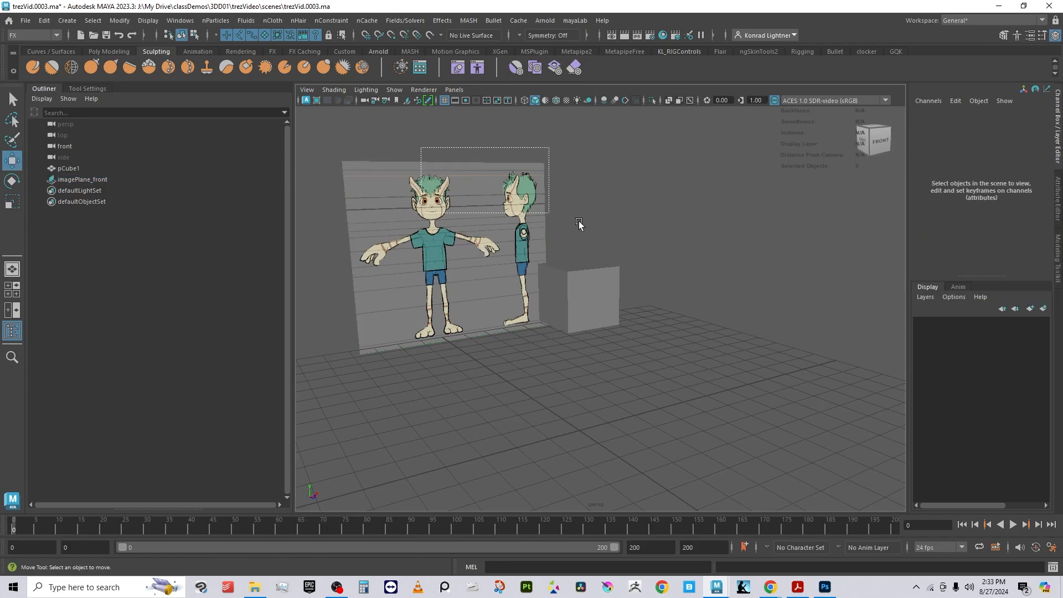
pyautogui.click(488, 286)
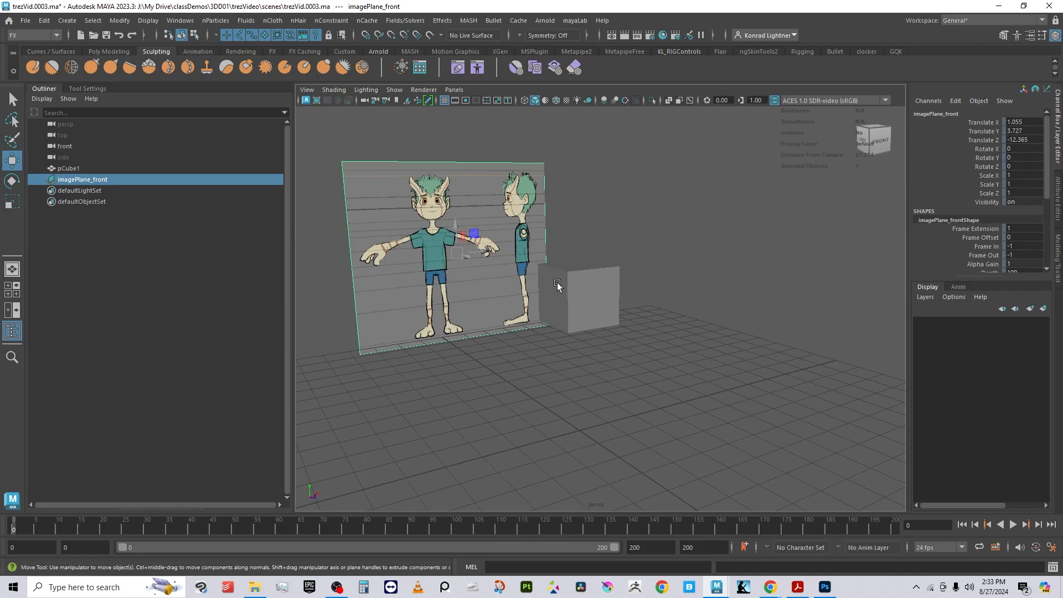
pyautogui.keyDown('alt'); pyautogui.moveTo(558, 285); pyautogui.dragTo(632, 299); pyautogui.keyUp('alt')
pyautogui.click(732, 386)
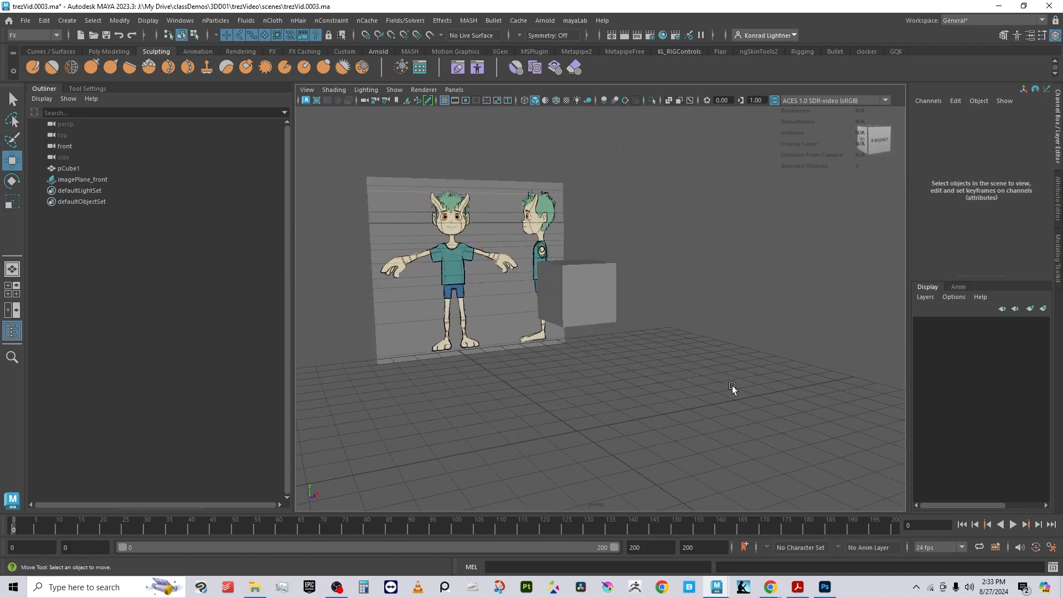
# Step: Select the cube and check its placement in the side orthographic view before returning to the perspective camera
pyautogui.keyDown('alt'); pyautogui.moveTo(436, 248); pyautogui.dragTo(649, 369); pyautogui.keyUp('alt')
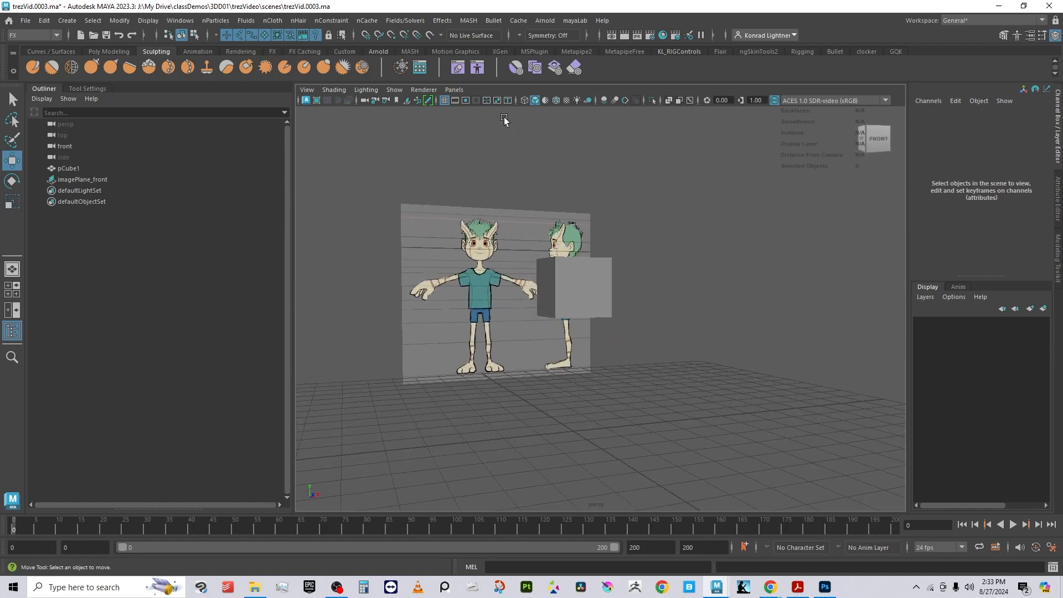
pyautogui.moveTo(673, 258)
pyautogui.keyDown('alt'); pyautogui.mouseDown()
pyautogui.moveTo(712, 322)
pyautogui.moveTo(732, 321)
pyautogui.moveTo(651, 325)
pyautogui.mouseUp(); pyautogui.keyUp('alt')
pyautogui.click(619, 291)
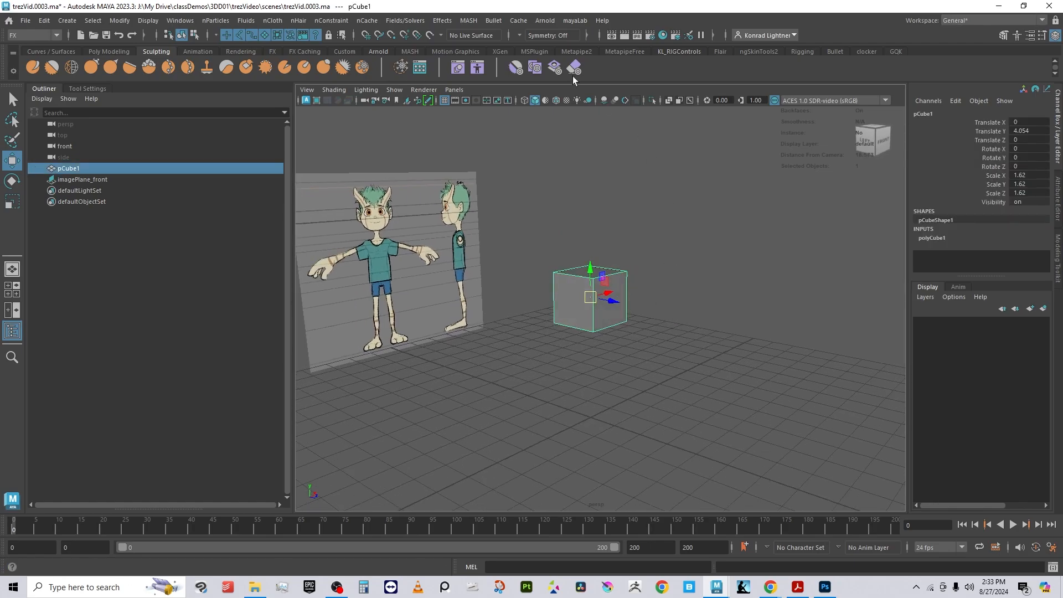
pyautogui.click(451, 90)
pyautogui.moveTo(493, 123)
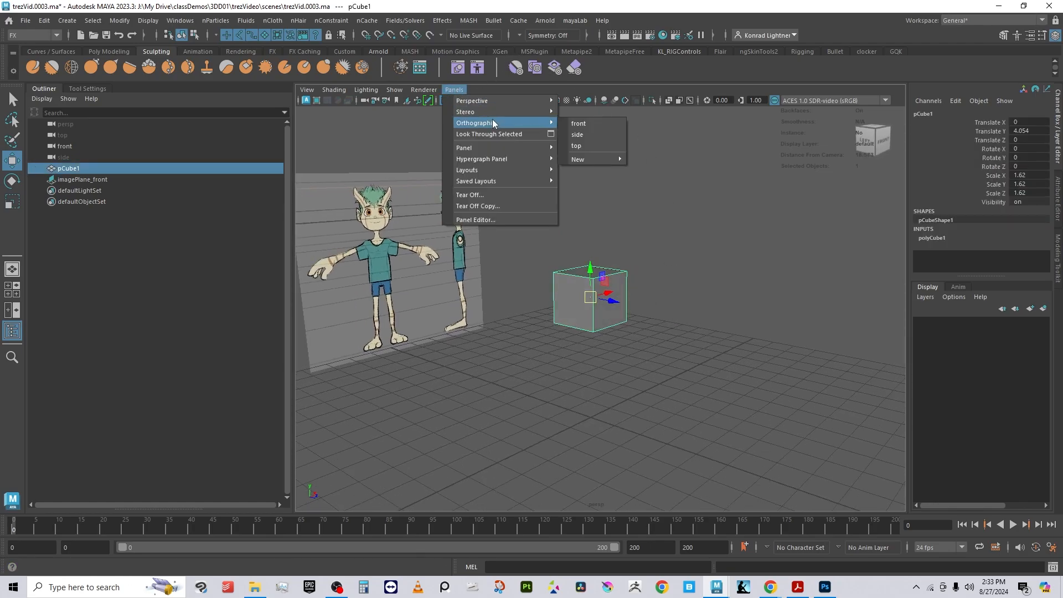
pyautogui.click(597, 140)
pyautogui.keyDown('alt'); pyautogui.moveTo(667, 284); pyautogui.dragTo(723, 294, button='middle'); pyautogui.keyUp('alt')
pyautogui.keyDown('alt'); pyautogui.moveTo(723, 294); pyautogui.dragTo(571, 433, button='right'); pyautogui.keyUp('alt')
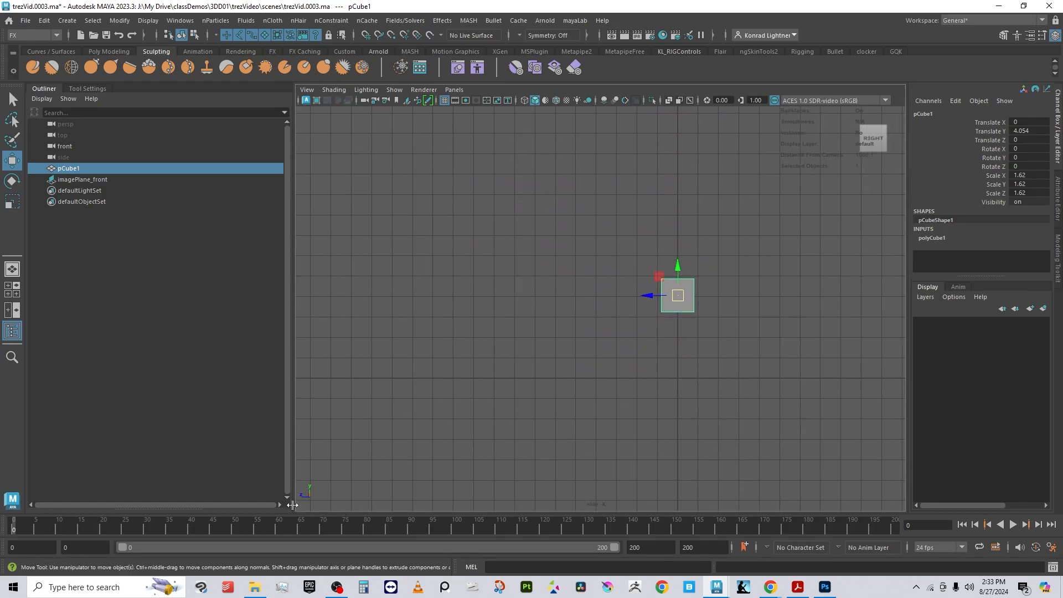
pyautogui.click(454, 90)
pyautogui.moveTo(476, 102)
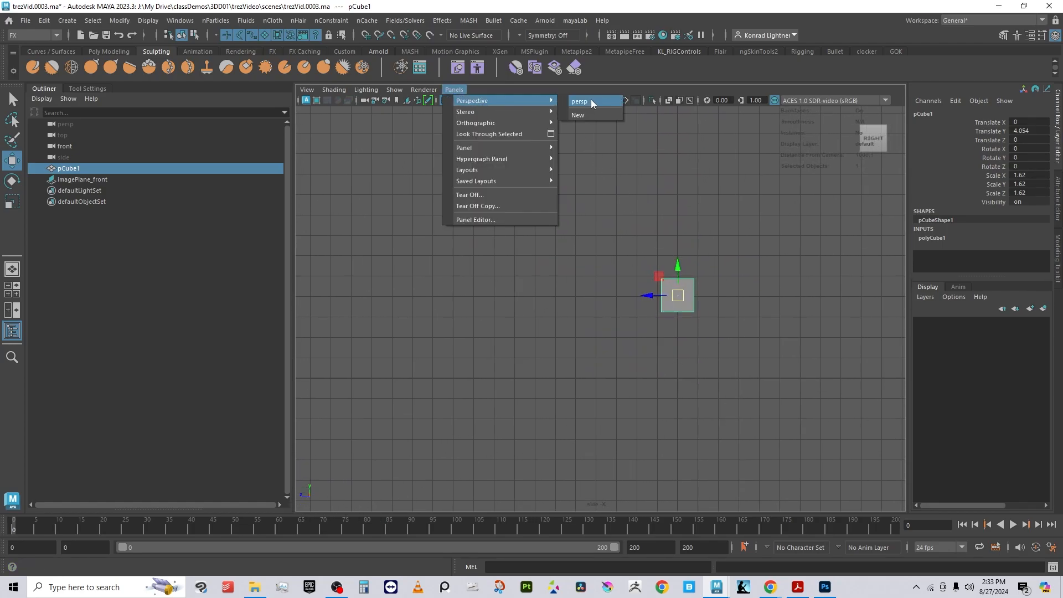
pyautogui.click(591, 102)
# Step: Orbit around the cube and image plane to examine their placement in perspective
pyautogui.keyDown('alt'); pyautogui.moveTo(660, 337); pyautogui.dragTo(590, 299); pyautogui.keyUp('alt')
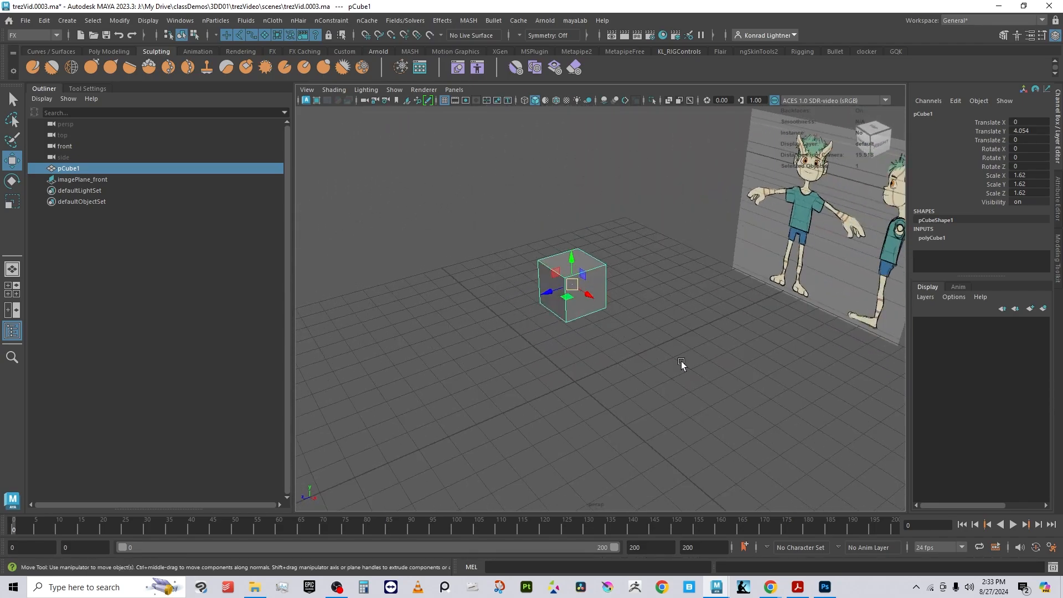
pyautogui.keyDown('alt'); pyautogui.moveTo(681, 361); pyautogui.dragTo(573, 420); pyautogui.keyUp('alt')
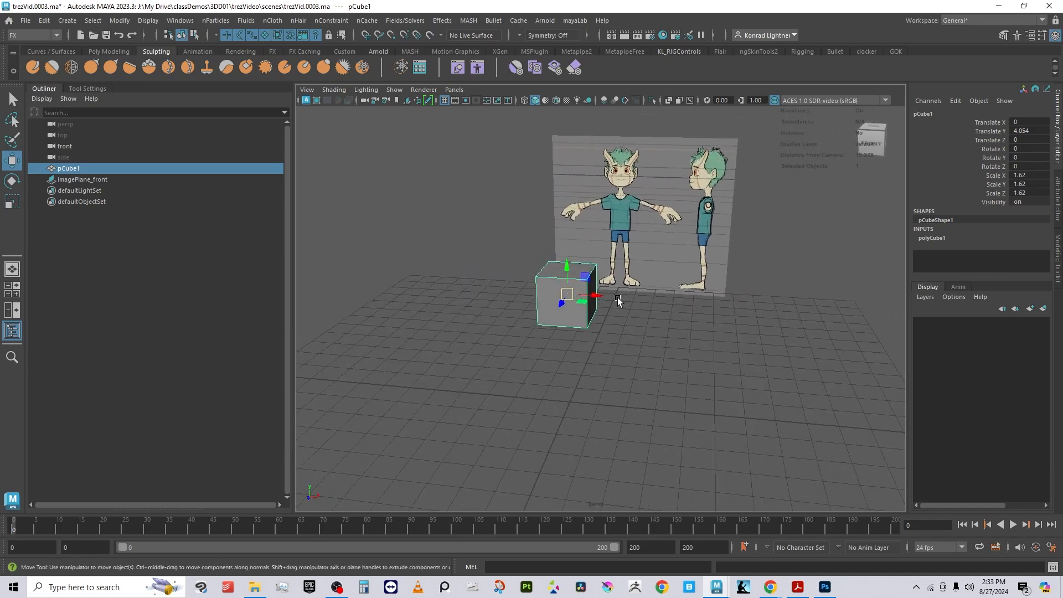
pyautogui.keyDown('alt'); pyautogui.moveTo(744, 331); pyautogui.dragTo(750, 327); pyautogui.keyUp('alt')
pyautogui.keyDown('alt'); pyautogui.moveTo(827, 463); pyautogui.dragTo(756, 476); pyautogui.keyUp('alt')
pyautogui.click(462, 88)
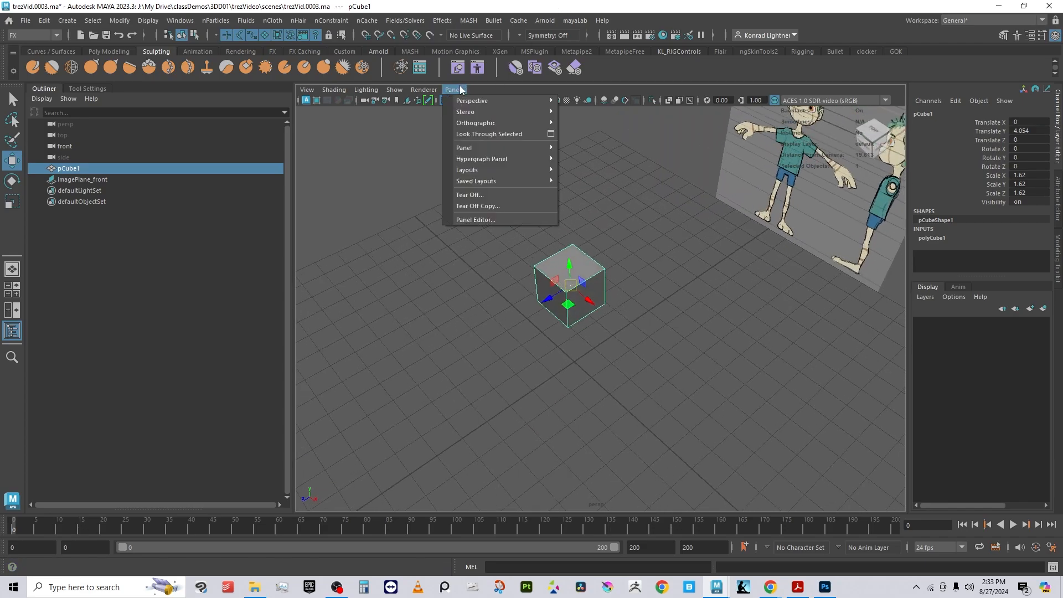
pyautogui.moveTo(482, 101)
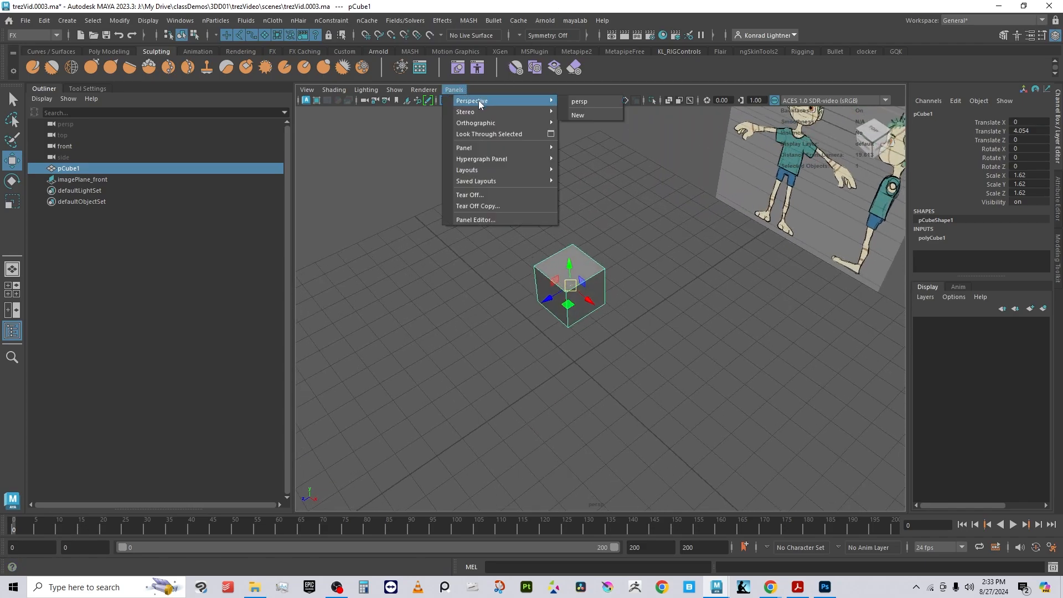
pyautogui.click(606, 373)
pyautogui.click(596, 298)
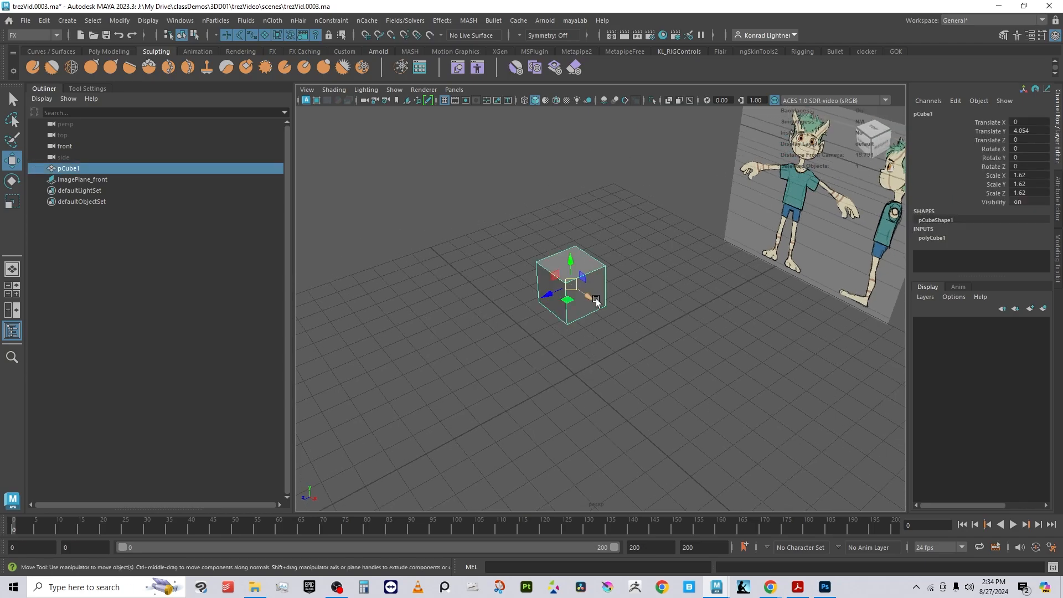
pyautogui.keyDown('alt'); pyautogui.moveTo(596, 298); pyautogui.dragTo(663, 373); pyautogui.keyUp('alt')
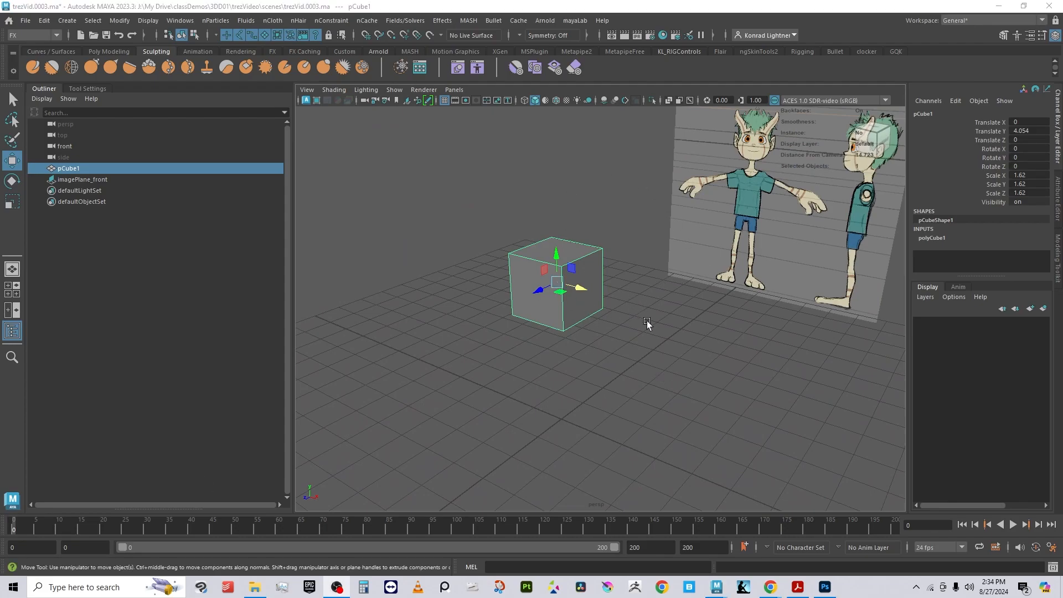
pyautogui.keyDown('alt'); pyautogui.moveTo(647, 320); pyautogui.dragTo(622, 235); pyautogui.keyUp('alt')
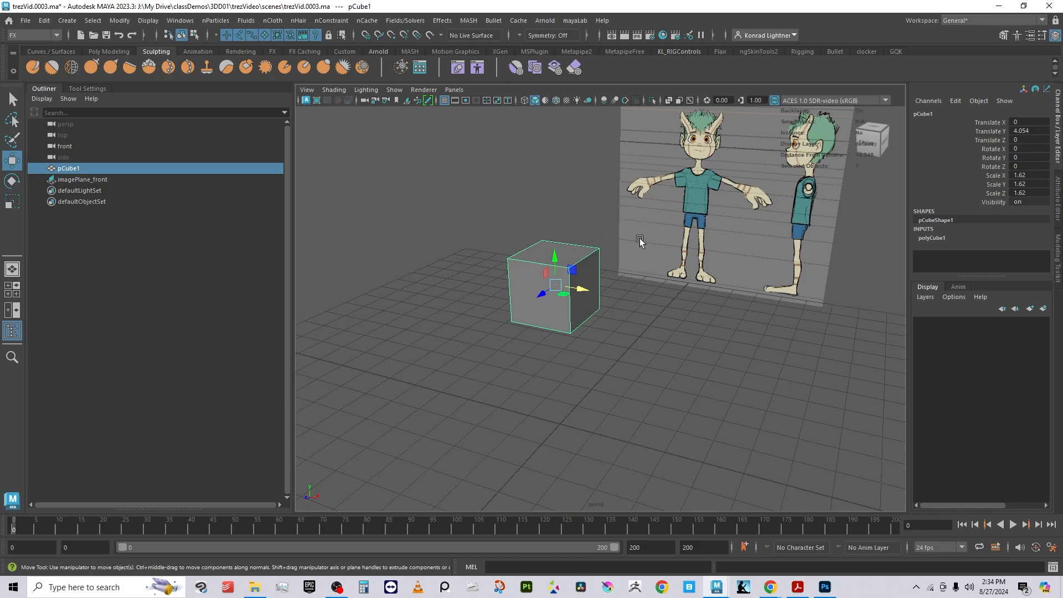
pyautogui.keyDown('alt'); pyautogui.moveTo(606, 281); pyautogui.dragTo(658, 281); pyautogui.keyUp('alt')
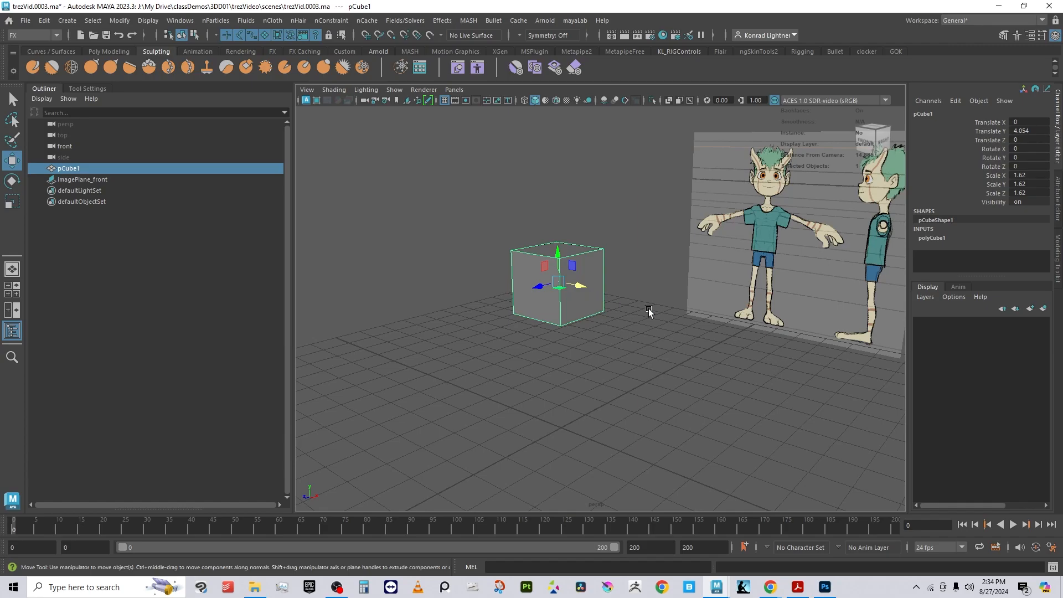
# Step: Switch the cube to face selection and delete its side face facing the right-side view
pyautogui.click(643, 229)
pyautogui.click(588, 269)
pyautogui.moveTo(582, 223); pyautogui.dragTo(582, 253, button='right')
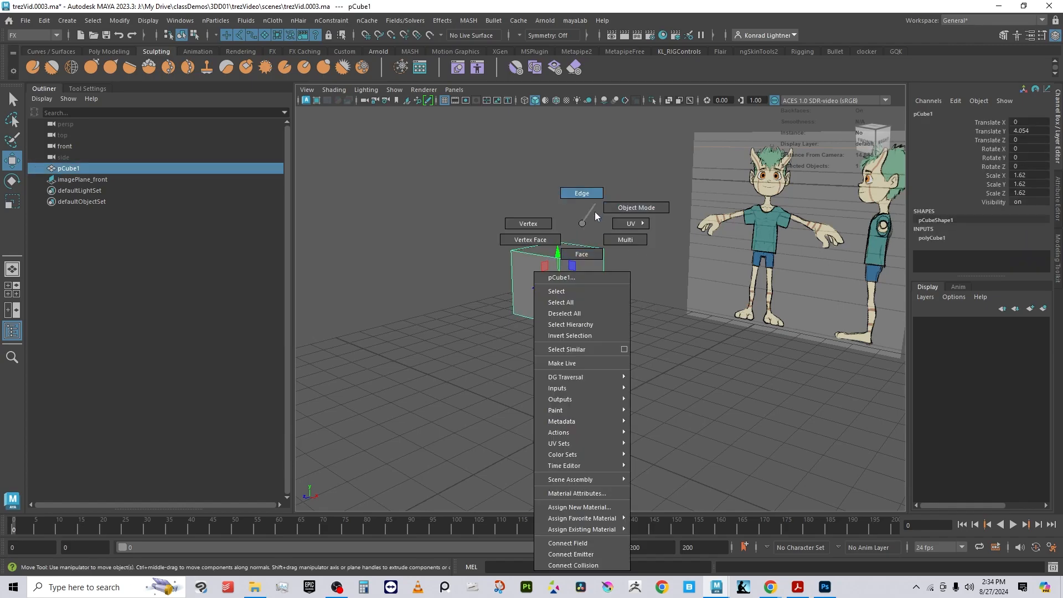
pyautogui.moveTo(585, 238); pyautogui.dragTo(585, 253, button='right')
pyautogui.click(584, 276)
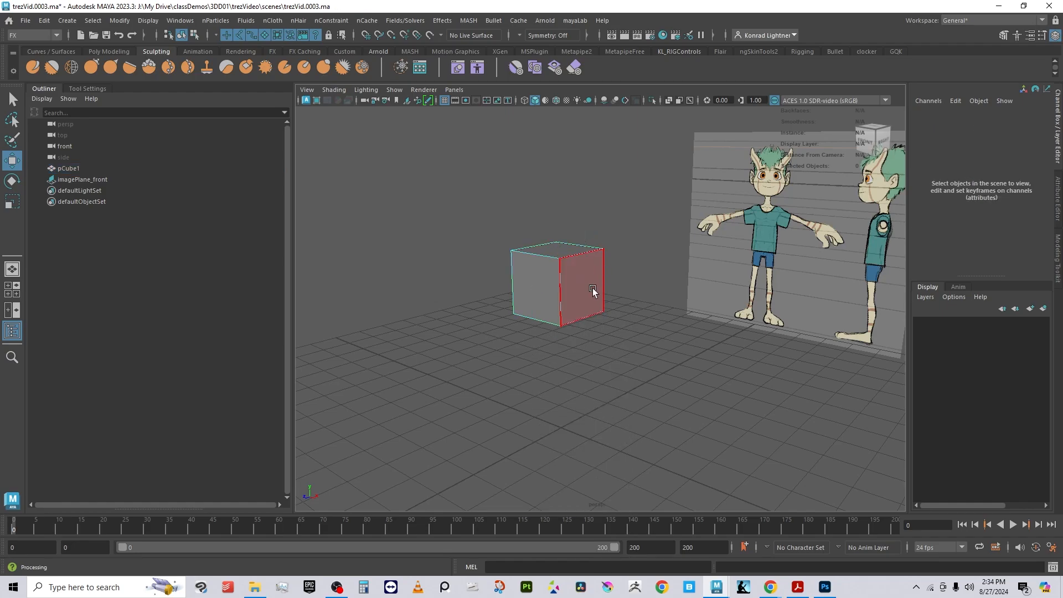
pyautogui.press('Delete')
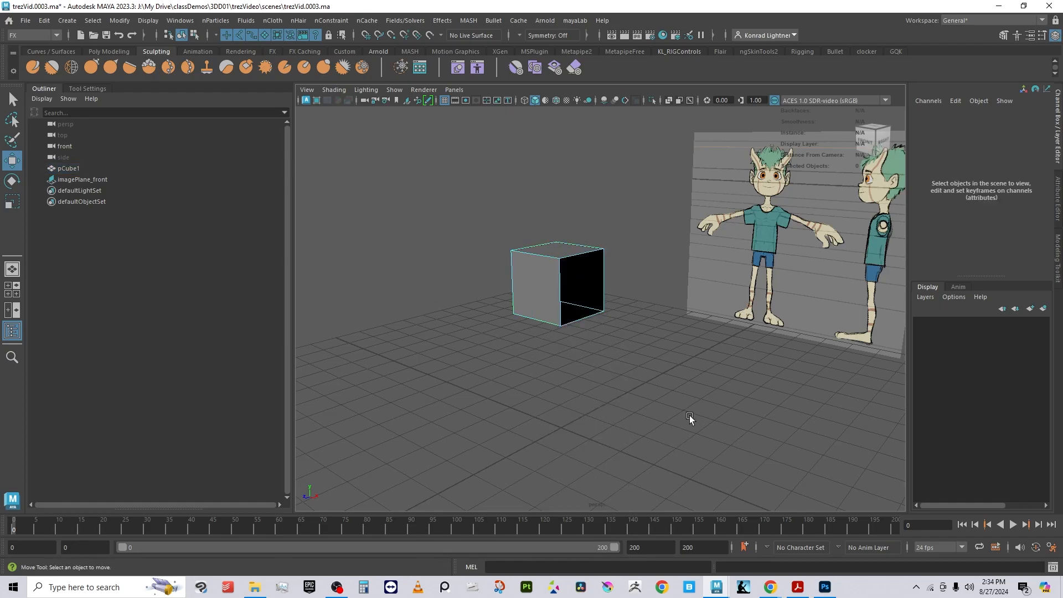
# Step: Examine the opened cube from several angles, including the side orthographic view
pyautogui.keyDown('alt'); pyautogui.moveTo(705, 414); pyautogui.dragTo(639, 399); pyautogui.keyUp('alt')
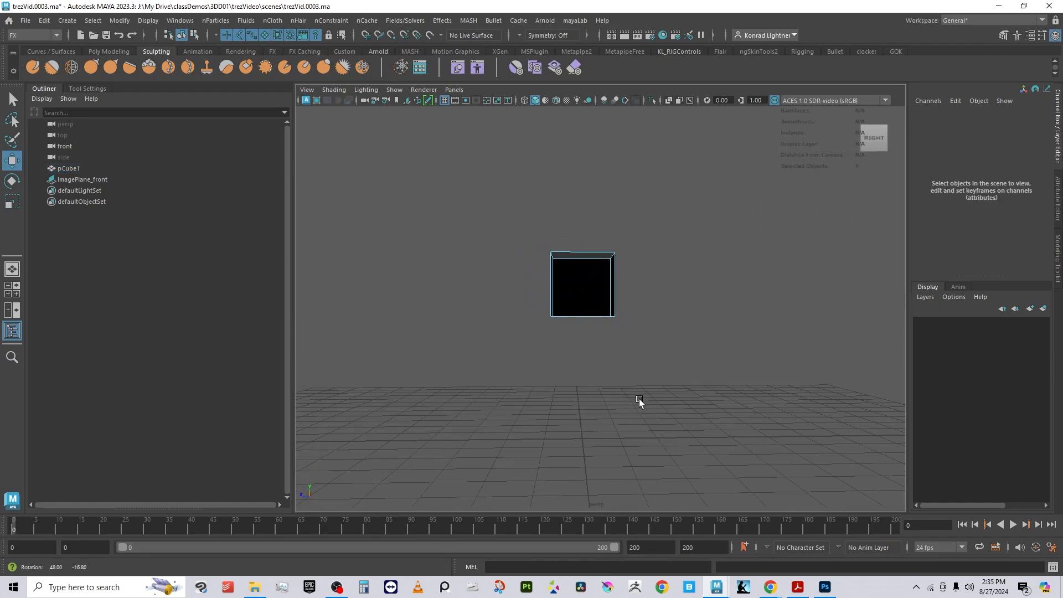
pyautogui.keyDown('alt'); pyautogui.moveTo(594, 292); pyautogui.dragTo(882, 424); pyautogui.keyUp('alt')
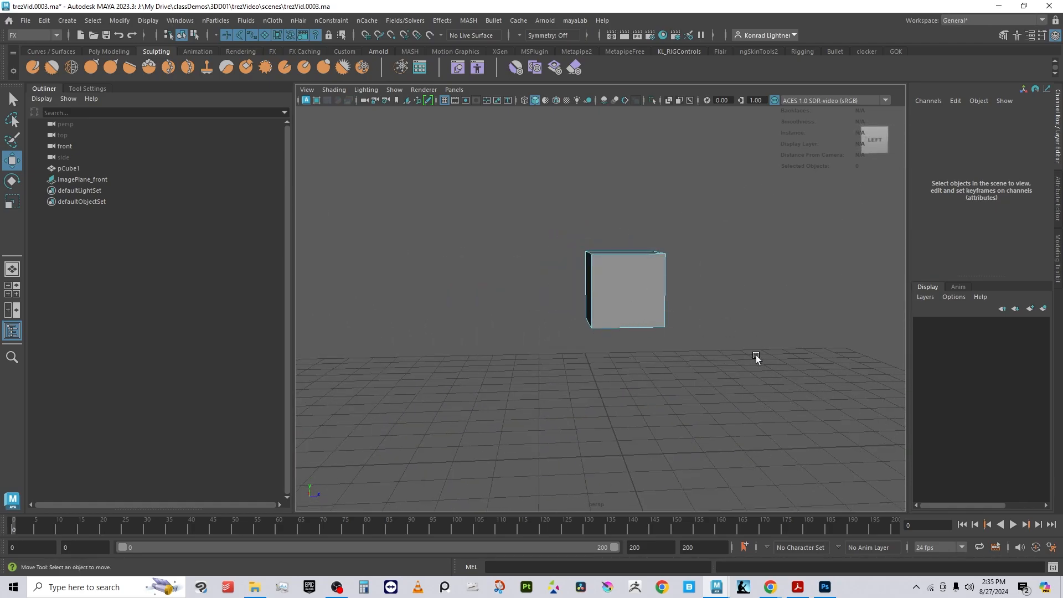
pyautogui.keyDown('alt'); pyautogui.moveTo(755, 355); pyautogui.dragTo(639, 387); pyautogui.keyUp('alt')
pyautogui.moveTo(579, 271); pyautogui.dragTo(623, 207, button='right')
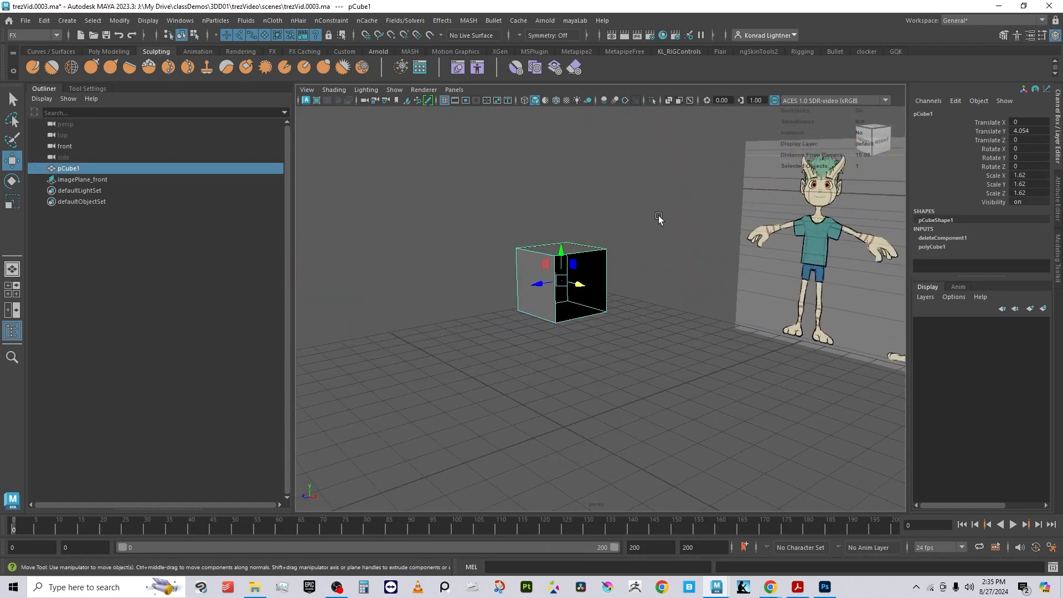
pyautogui.click(703, 174)
pyautogui.click(454, 89)
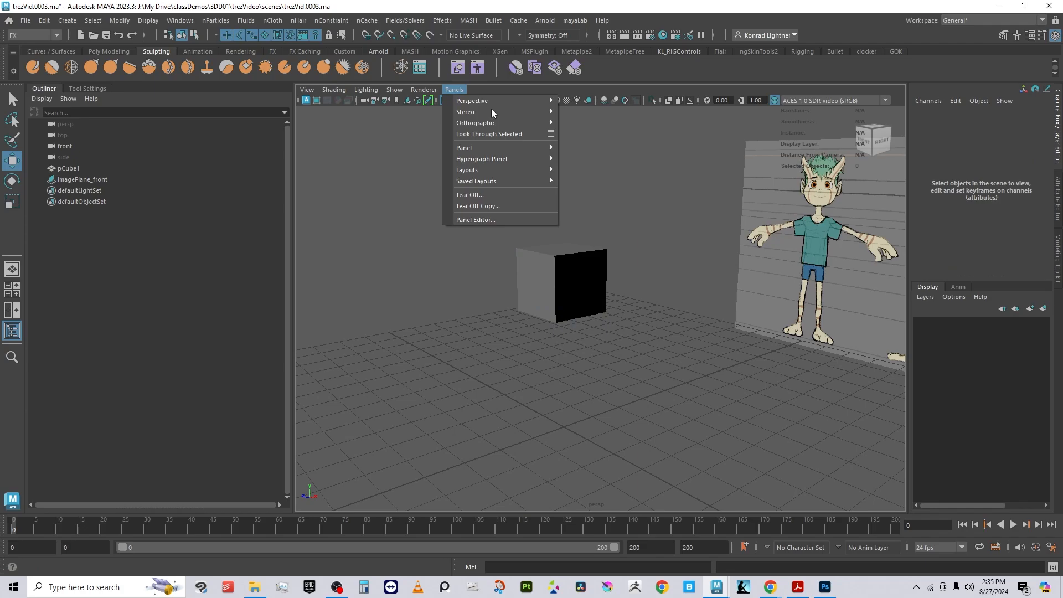
pyautogui.moveTo(502, 122)
pyautogui.click(592, 135)
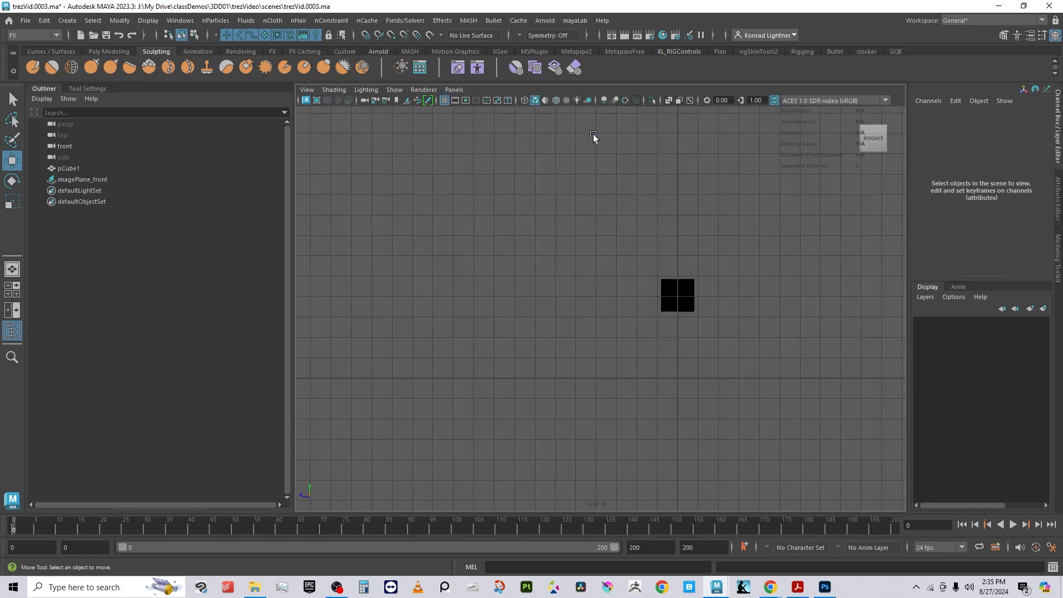
pyautogui.keyDown('alt'); pyautogui.moveTo(782, 359); pyautogui.dragTo(592, 392, button='middle'); pyautogui.keyUp('alt')
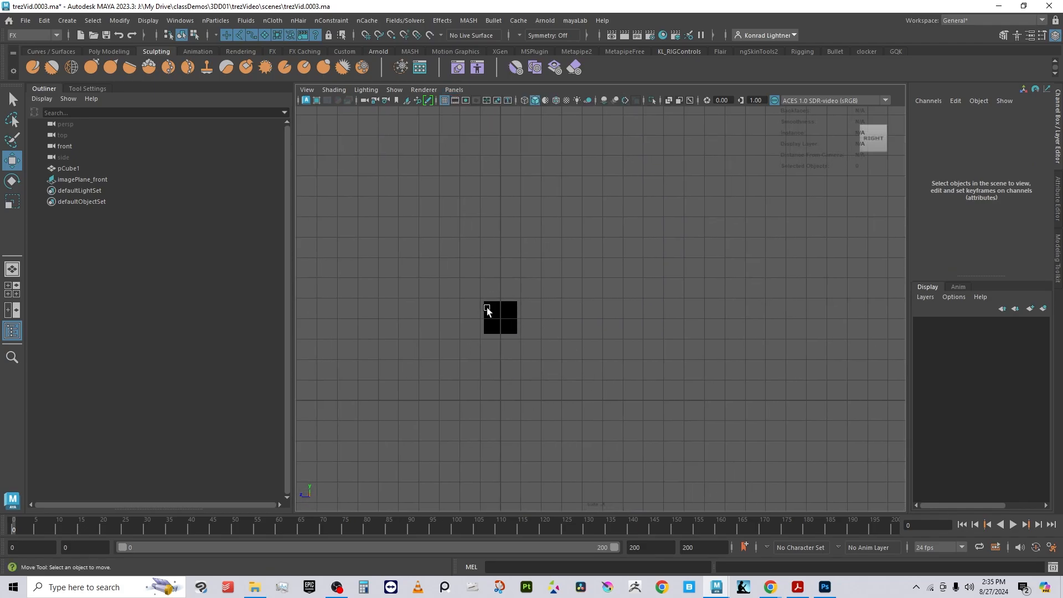
pyautogui.click(454, 89)
pyautogui.moveTo(507, 100)
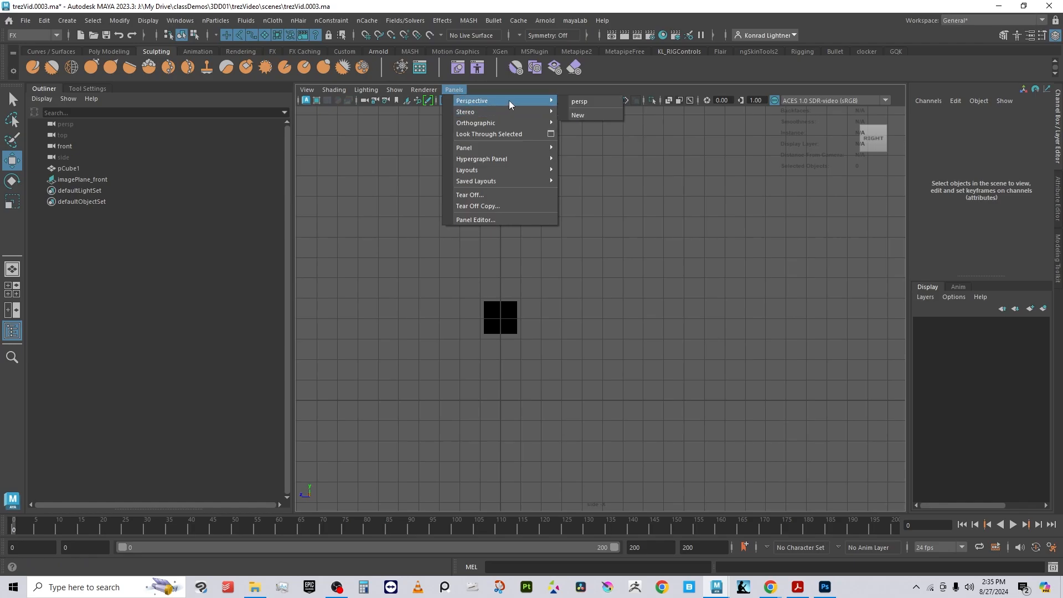
pyautogui.click(593, 98)
pyautogui.keyDown('alt'); pyautogui.moveTo(656, 361); pyautogui.dragTo(720, 191); pyautogui.keyUp('alt')
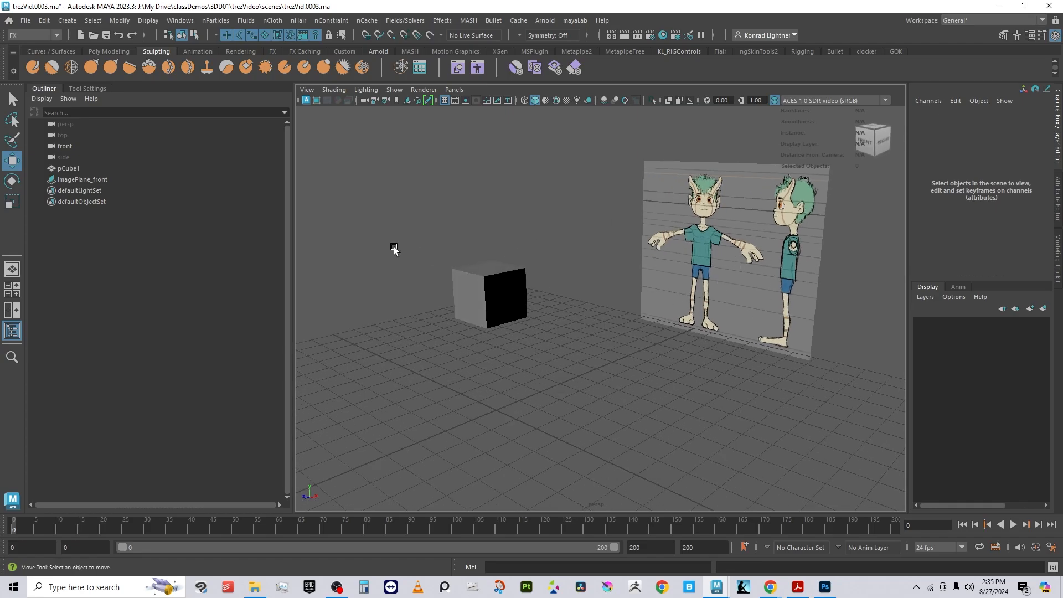
# Step: Switch the viewport to the side orthographic view and import trezArt_imagePlane.png as an image plane there
pyautogui.click(454, 90)
pyautogui.moveTo(495, 100)
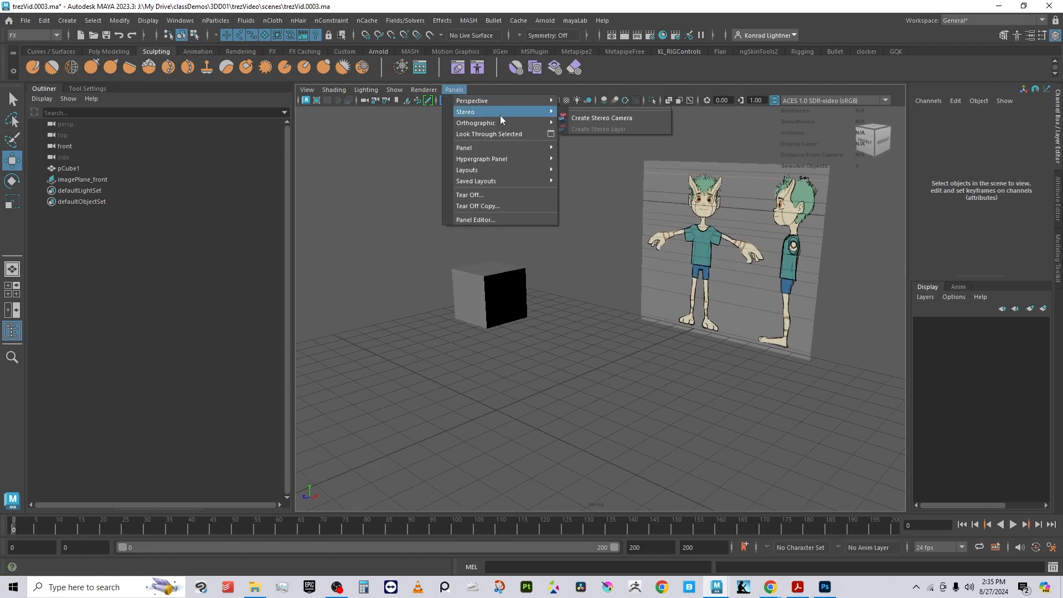
pyautogui.moveTo(508, 125)
pyautogui.click(582, 134)
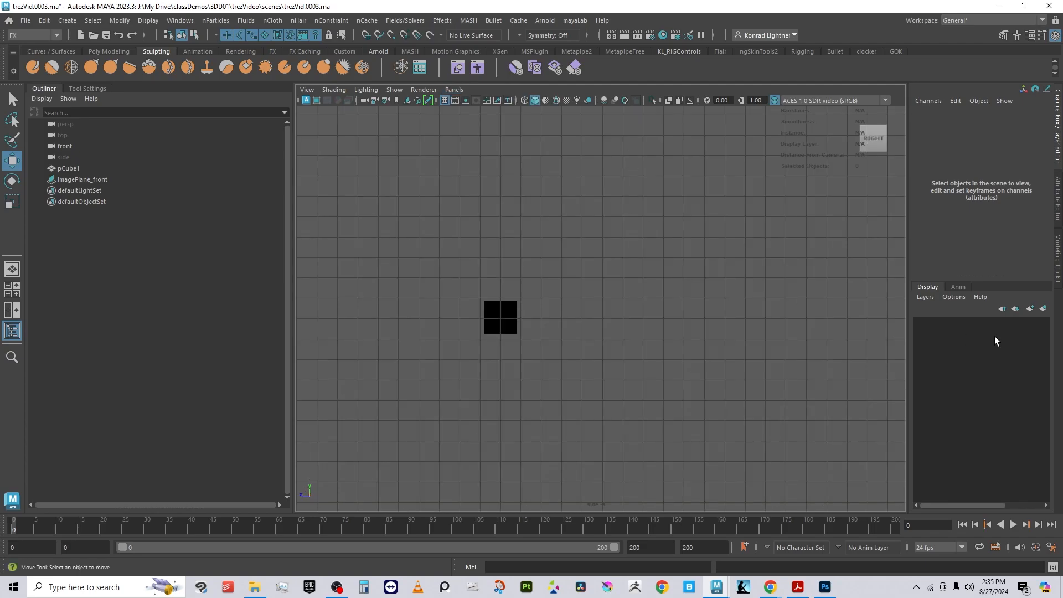
pyautogui.click(307, 90)
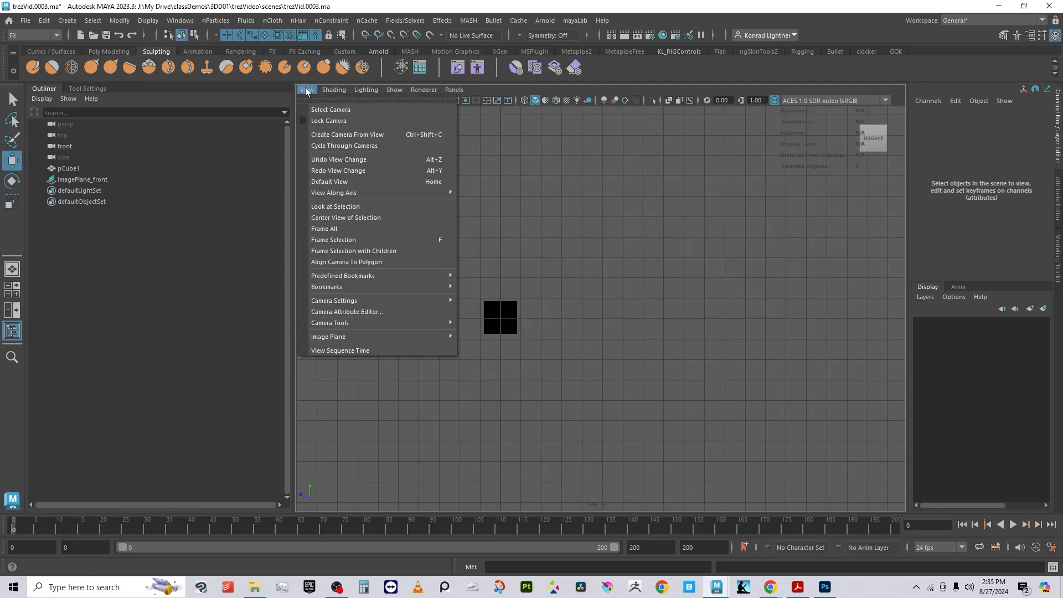
pyautogui.moveTo(431, 340)
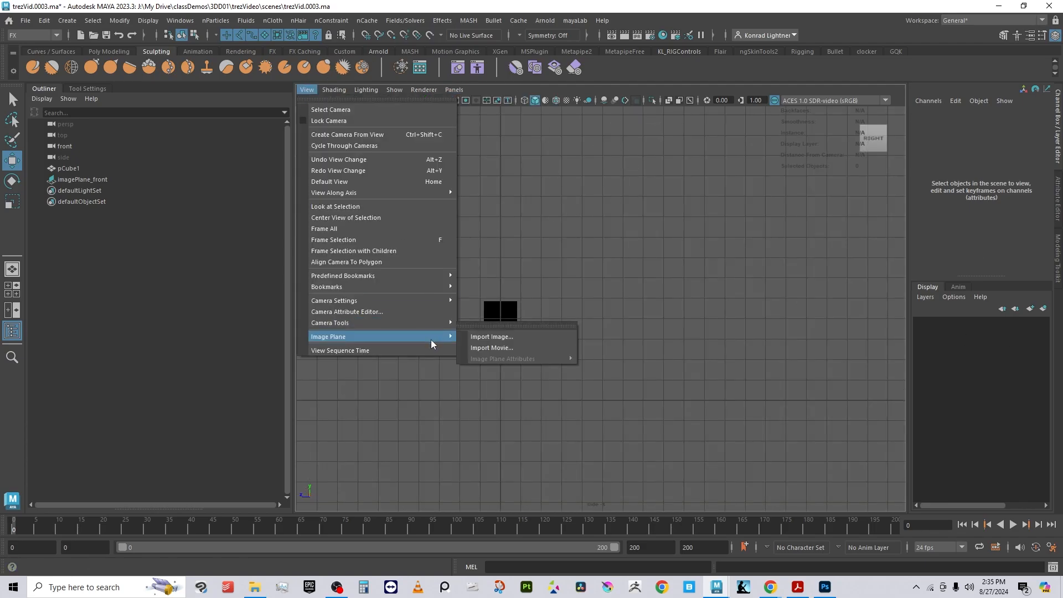
pyautogui.click(487, 336)
pyautogui.click(299, 109)
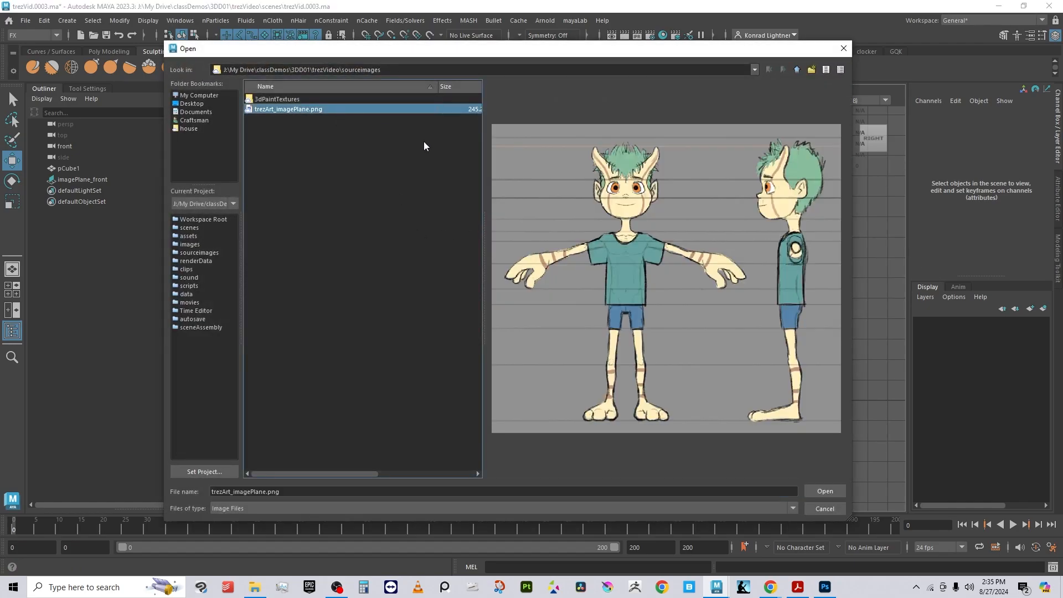
pyautogui.click(832, 490)
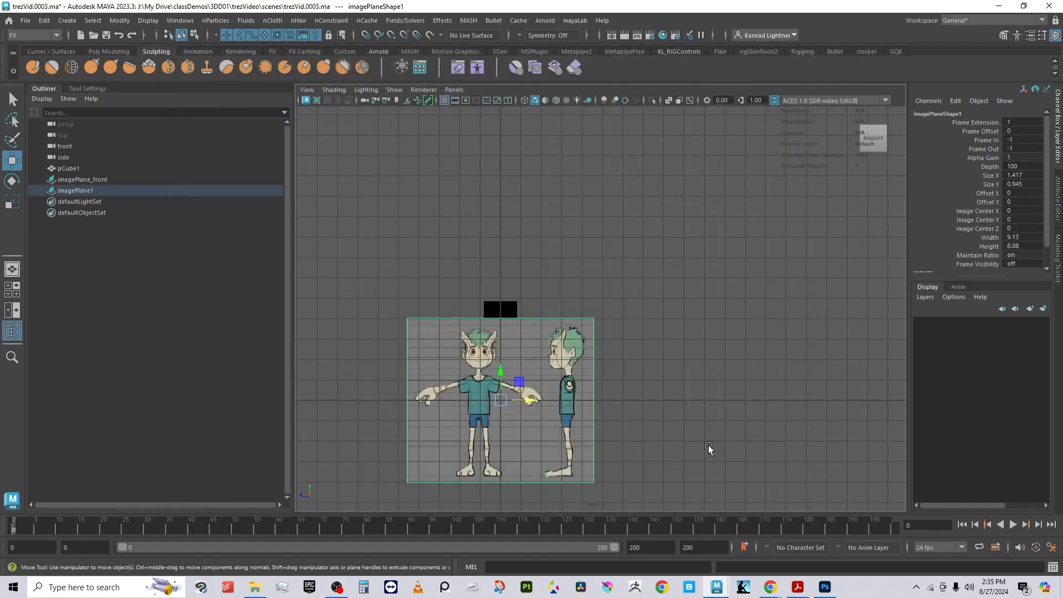
# Step: Move the new image plane slightly along its horizontal axis to align the side-view character in the side view
pyautogui.keyDown('alt'); pyautogui.moveTo(453, 487); pyautogui.dragTo(537, 409, button='middle'); pyautogui.keyUp('alt')
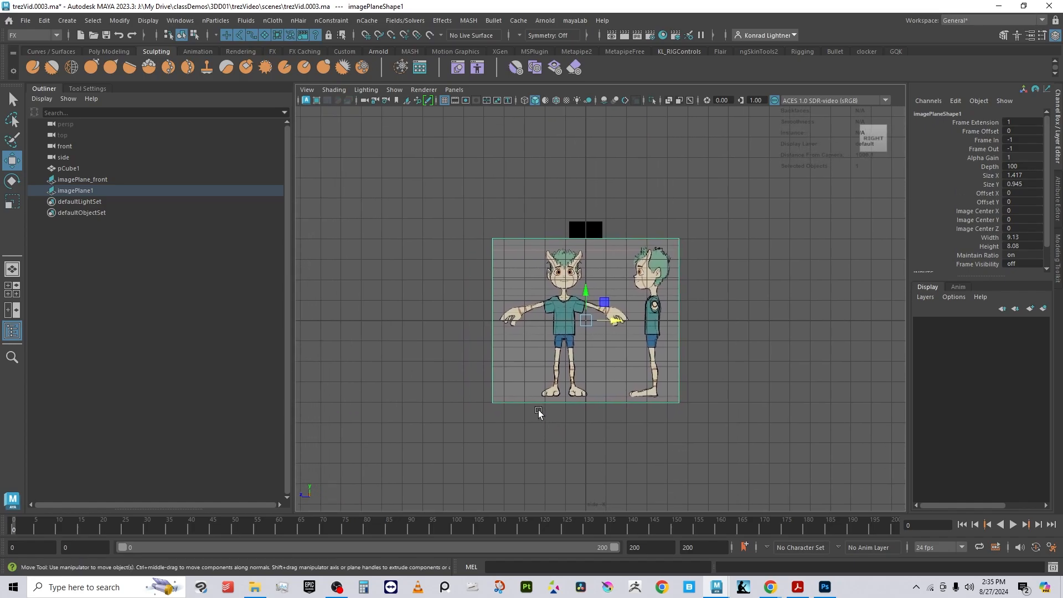
pyautogui.keyDown('alt'); pyautogui.moveTo(537, 408); pyautogui.dragTo(612, 364, button='right'); pyautogui.keyUp('alt')
pyautogui.moveTo(582, 291); pyautogui.dragTo(520, 222)
pyautogui.keyDown('alt'); pyautogui.moveTo(481, 375); pyautogui.dragTo(834, 380, button='right'); pyautogui.keyUp('alt')
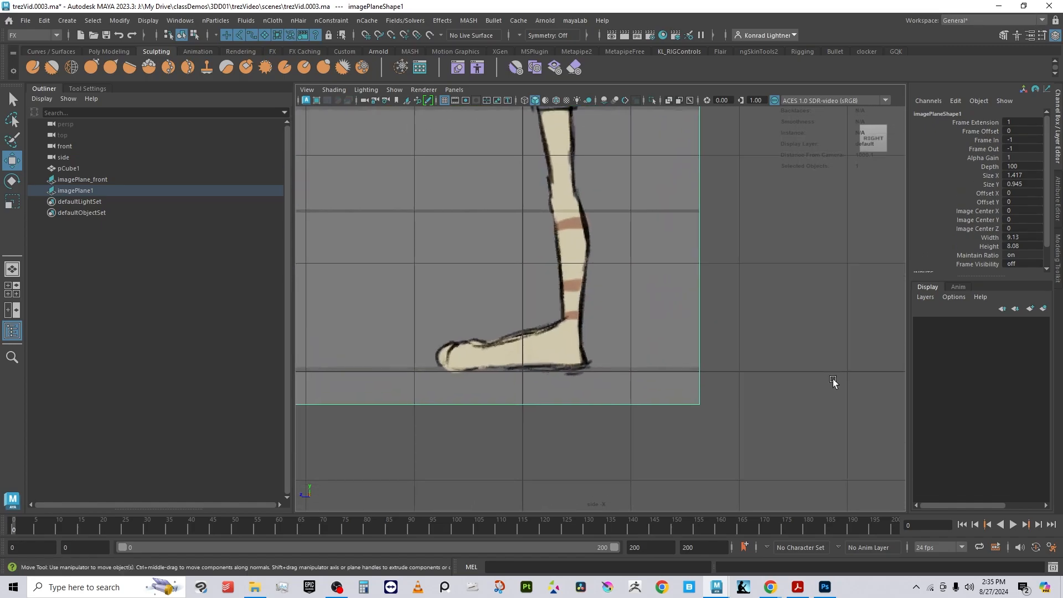
pyautogui.keyDown('alt'); pyautogui.moveTo(465, 378); pyautogui.dragTo(497, 428, button='middle'); pyautogui.keyUp('alt')
pyautogui.keyDown('alt'); pyautogui.moveTo(496, 428); pyautogui.dragTo(482, 315, button='right'); pyautogui.keyUp('alt')
pyautogui.keyDown('alt'); pyautogui.moveTo(512, 252); pyautogui.dragTo(506, 289, button='middle'); pyautogui.keyUp('alt')
pyautogui.keyDown('alt'); pyautogui.moveTo(505, 289); pyautogui.dragTo(586, 284, button='right'); pyautogui.keyUp('alt')
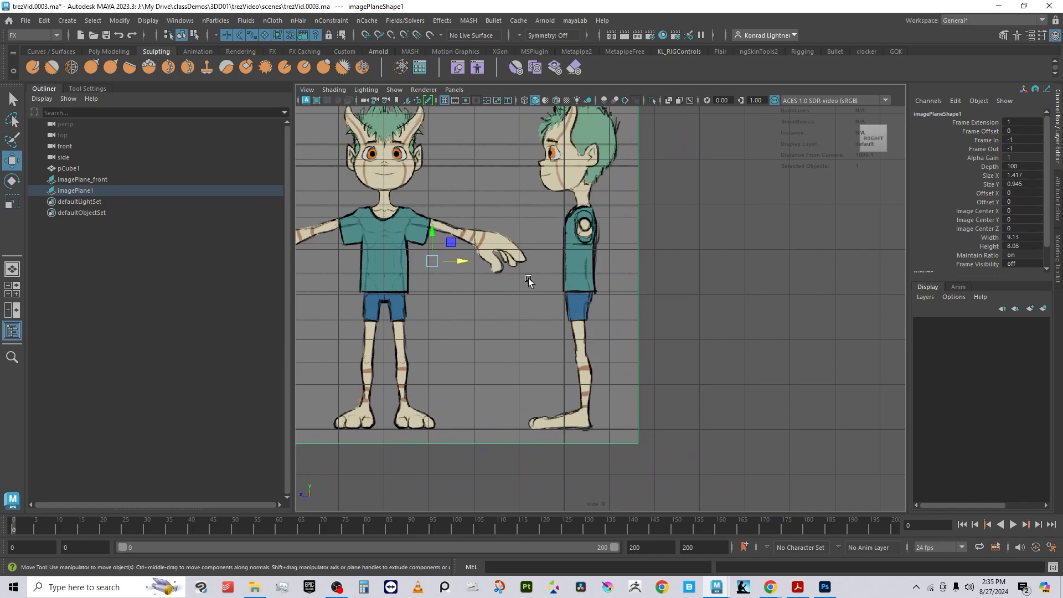
pyautogui.moveTo(464, 261); pyautogui.dragTo(447, 263)
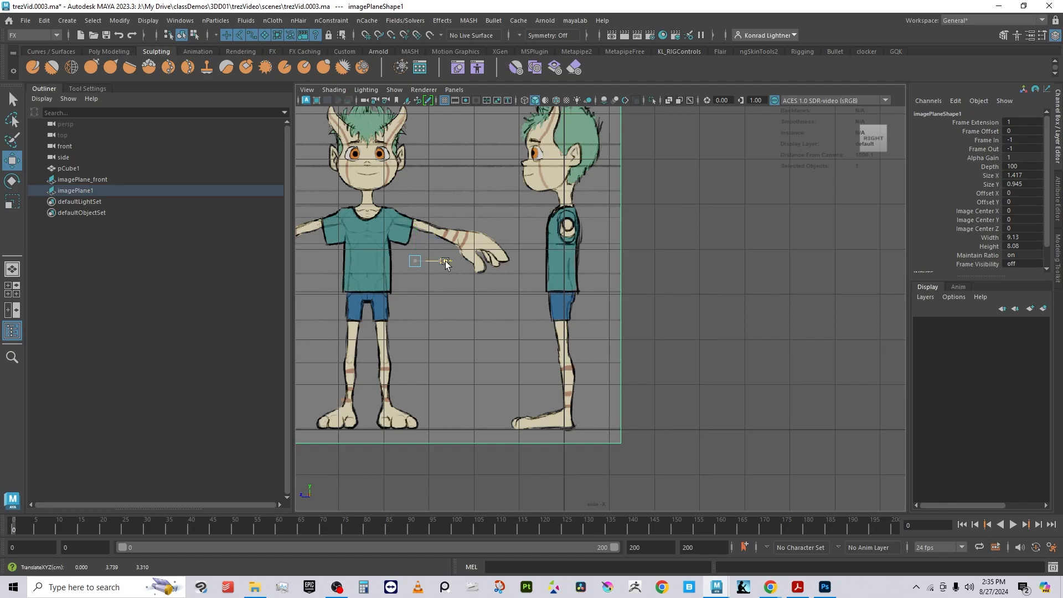
pyautogui.moveTo(447, 264); pyautogui.dragTo(444, 263)
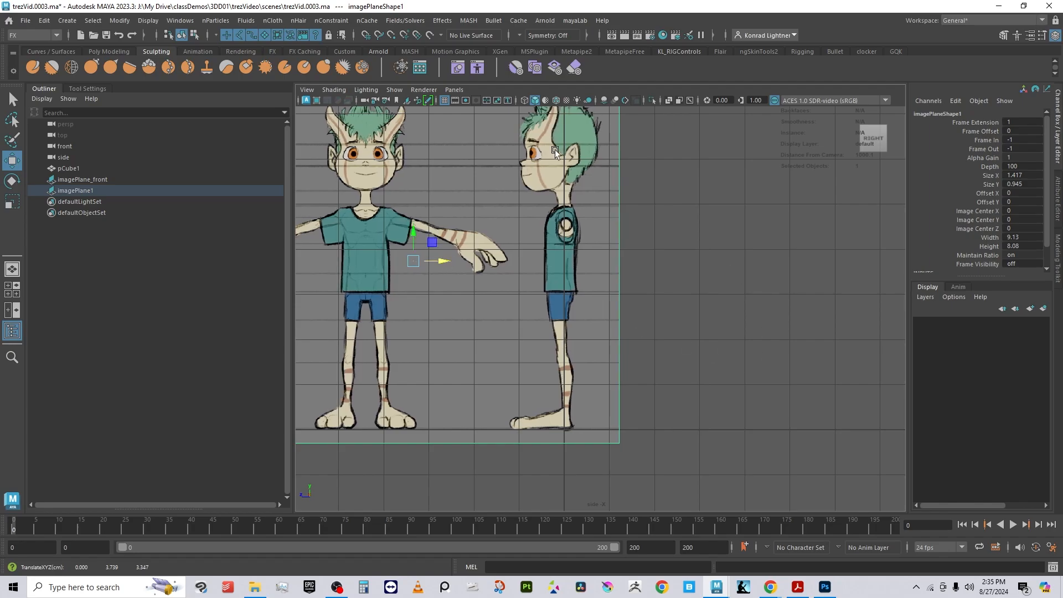
# Step: Return to the perspective camera and orbit around both image planes and the cube to examine their placement
pyautogui.click(454, 89)
pyautogui.moveTo(473, 99)
pyautogui.click(589, 98)
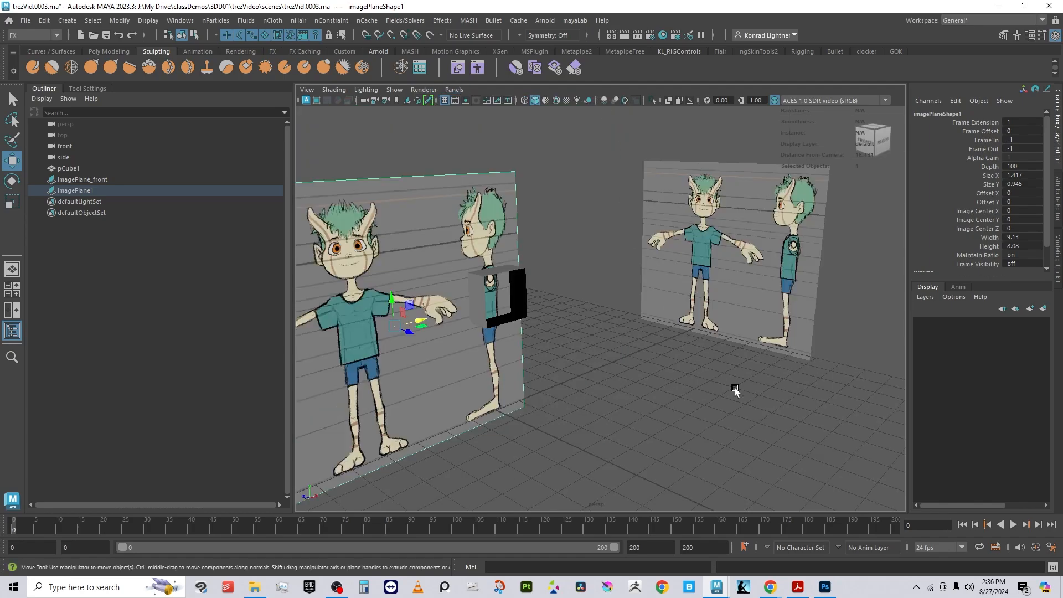
pyautogui.keyDown('alt'); pyautogui.moveTo(735, 388); pyautogui.dragTo(556, 385); pyautogui.keyUp('alt')
pyautogui.moveTo(528, 295); pyautogui.dragTo(742, 310)
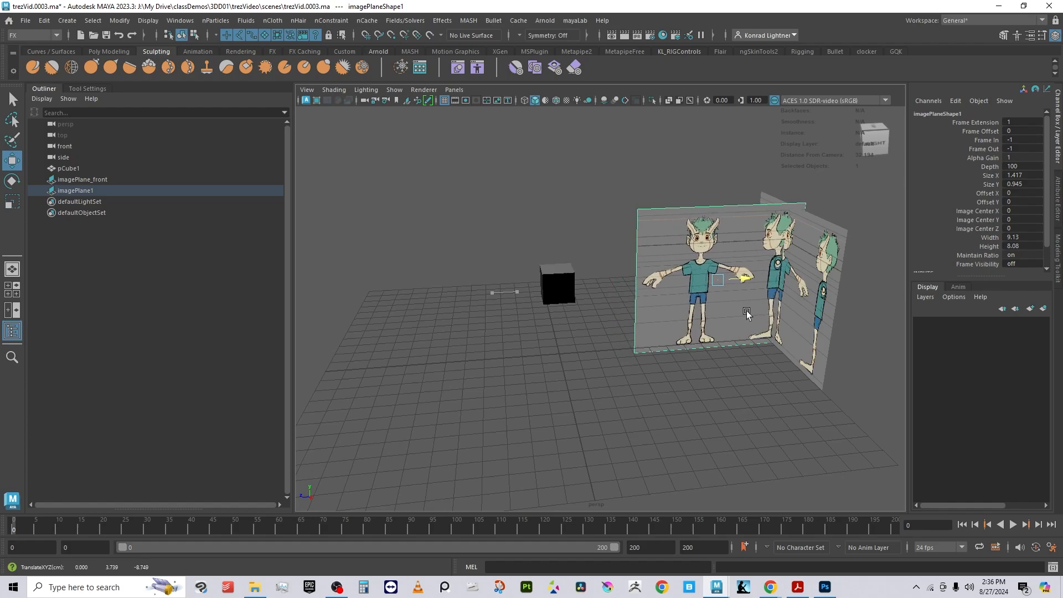
pyautogui.press('f')
pyautogui.keyDown('alt'); pyautogui.moveTo(482, 323); pyautogui.dragTo(944, 294); pyautogui.keyUp('alt')
pyautogui.keyDown('alt'); pyautogui.moveTo(634, 230); pyautogui.dragTo(545, 296); pyautogui.keyUp('alt')
pyautogui.keyDown('alt'); pyautogui.moveTo(569, 394); pyautogui.dragTo(500, 319); pyautogui.keyUp('alt')
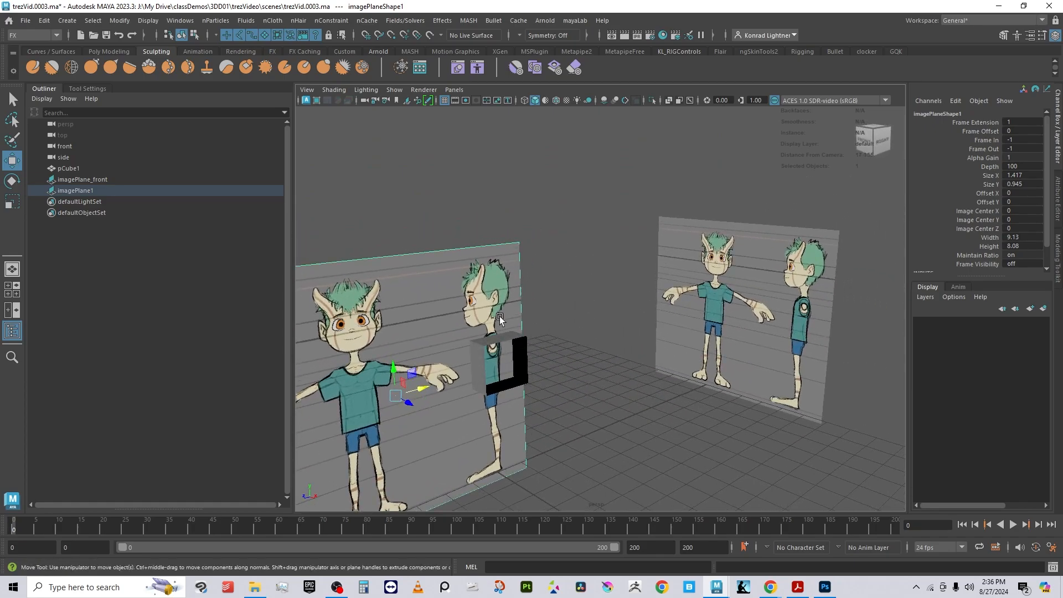
pyautogui.keyDown('alt'); pyautogui.moveTo(583, 438); pyautogui.dragTo(718, 367); pyautogui.keyUp('alt')
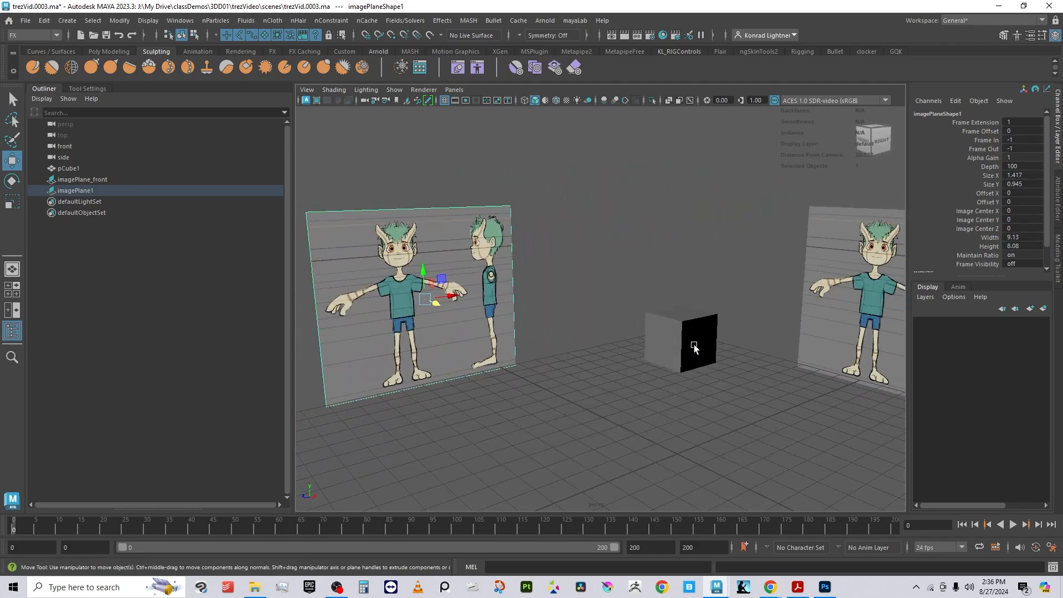
pyautogui.keyDown('alt'); pyautogui.moveTo(694, 347); pyautogui.dragTo(579, 307, button='right'); pyautogui.keyUp('alt')
pyautogui.click(617, 217)
pyautogui.moveTo(515, 252); pyautogui.dragTo(477, 198)
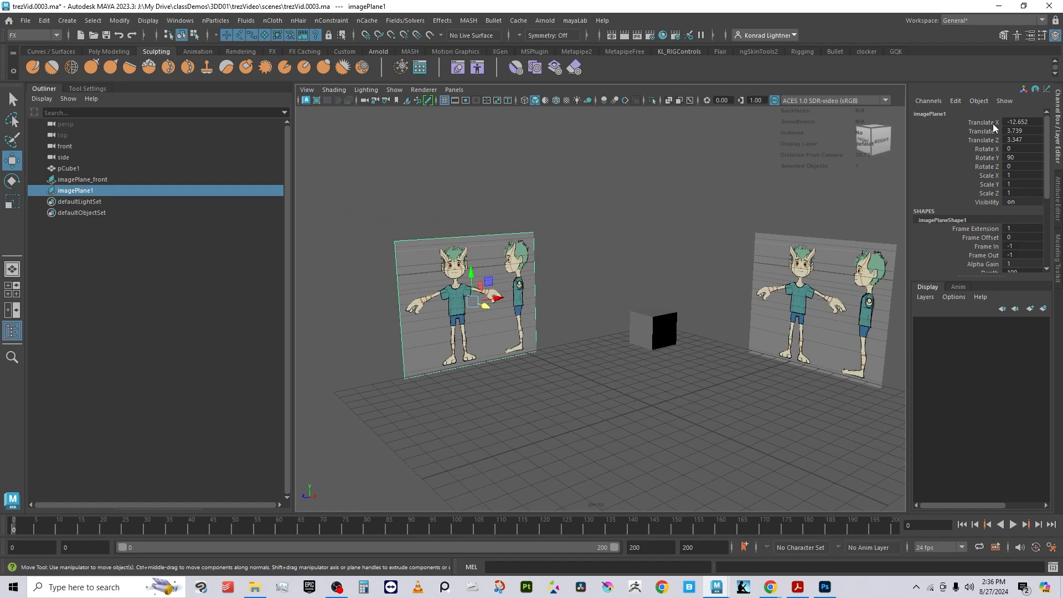
# Step: Lock the side image plane's transform and image plane shape channels in the Channel Box
pyautogui.moveTo(993, 124); pyautogui.dragTo(997, 205)
pyautogui.scroll(-3, 1000, 246)
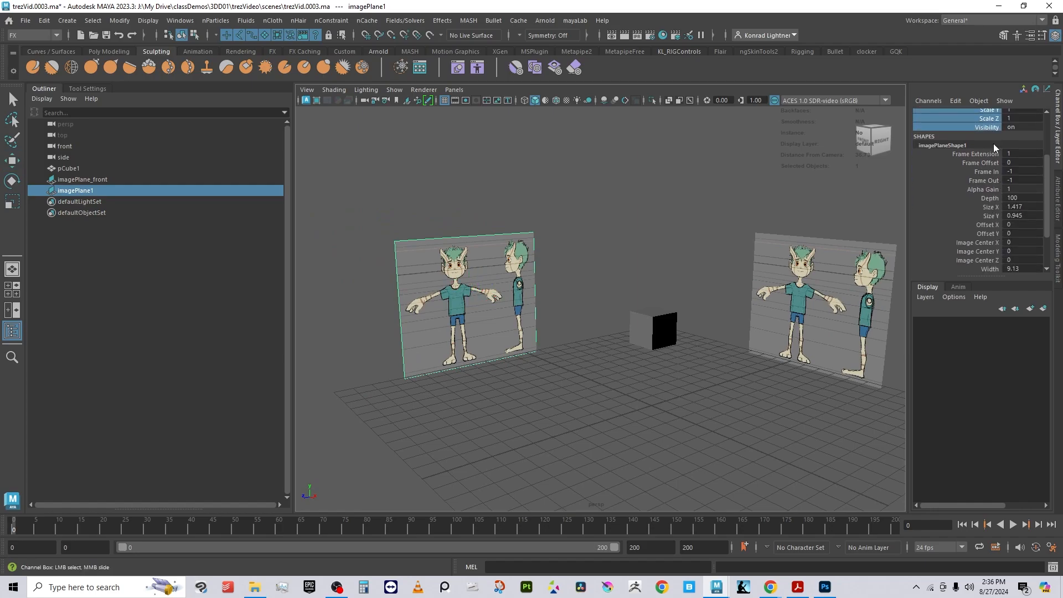
pyautogui.scroll(-3, 980, 237)
pyautogui.keyDown('shift'); pyautogui.click(989, 241); pyautogui.keyUp('shift')
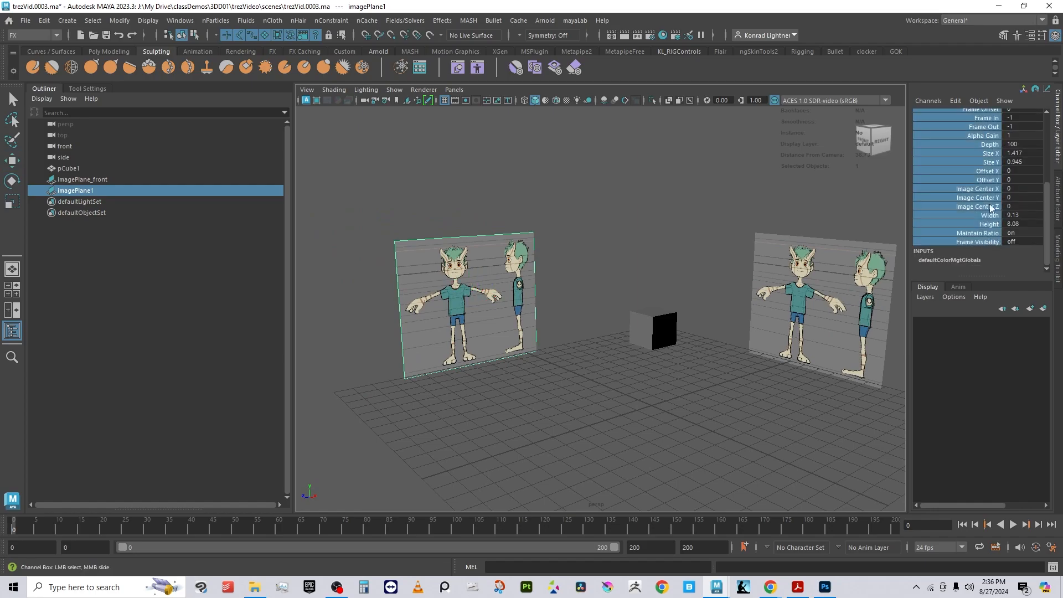
pyautogui.rightClick(990, 205)
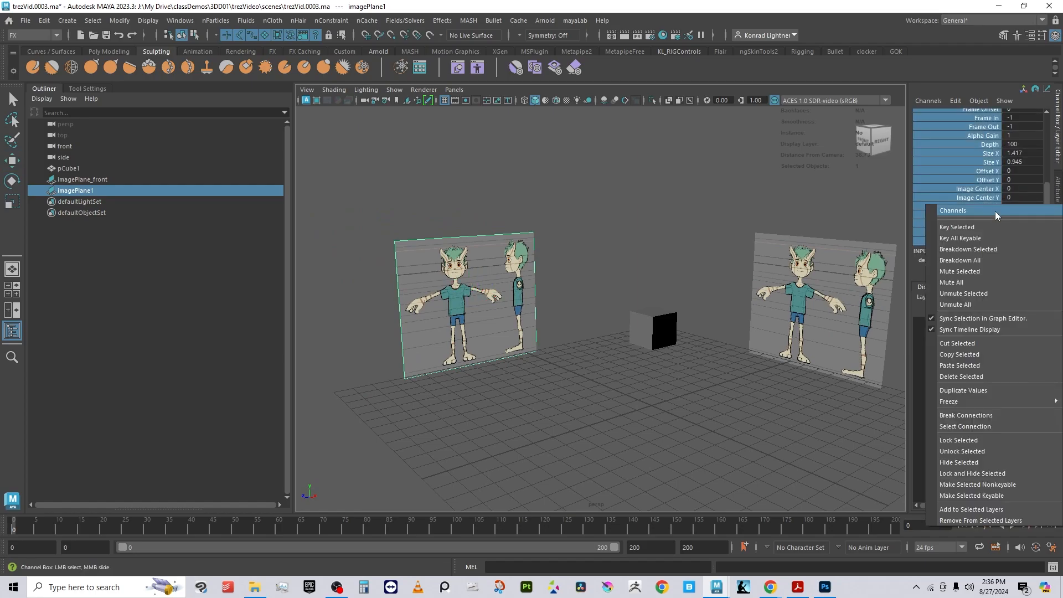
pyautogui.click(977, 441)
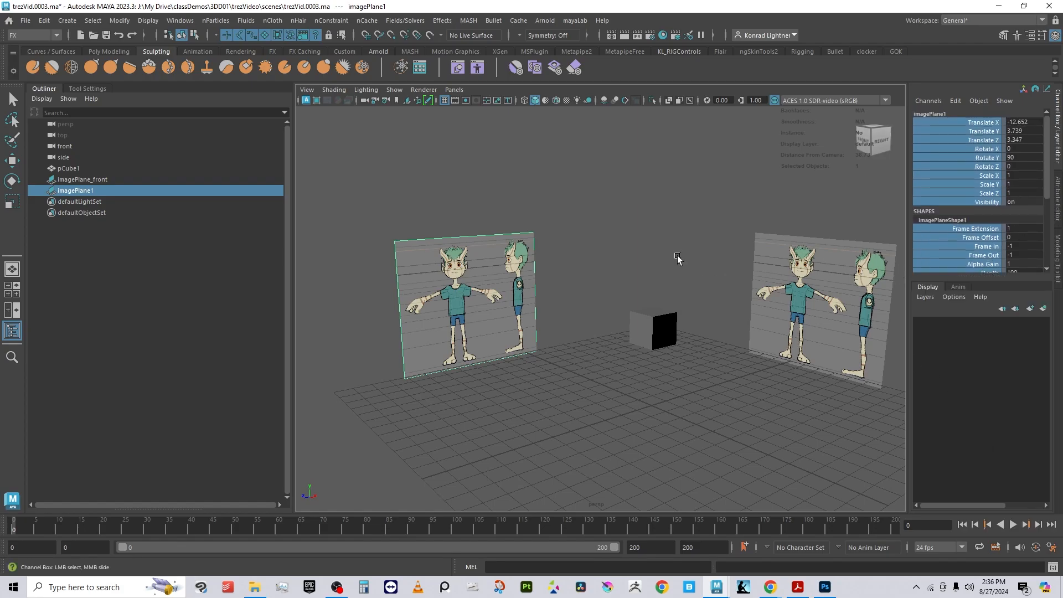
# Step: Deselect the image plane and orbit the perspective view to review both planes
pyautogui.press('w')
pyautogui.click(623, 447)
pyautogui.keyDown('alt'); pyautogui.moveTo(623, 446); pyautogui.dragTo(754, 430); pyautogui.keyUp('alt')
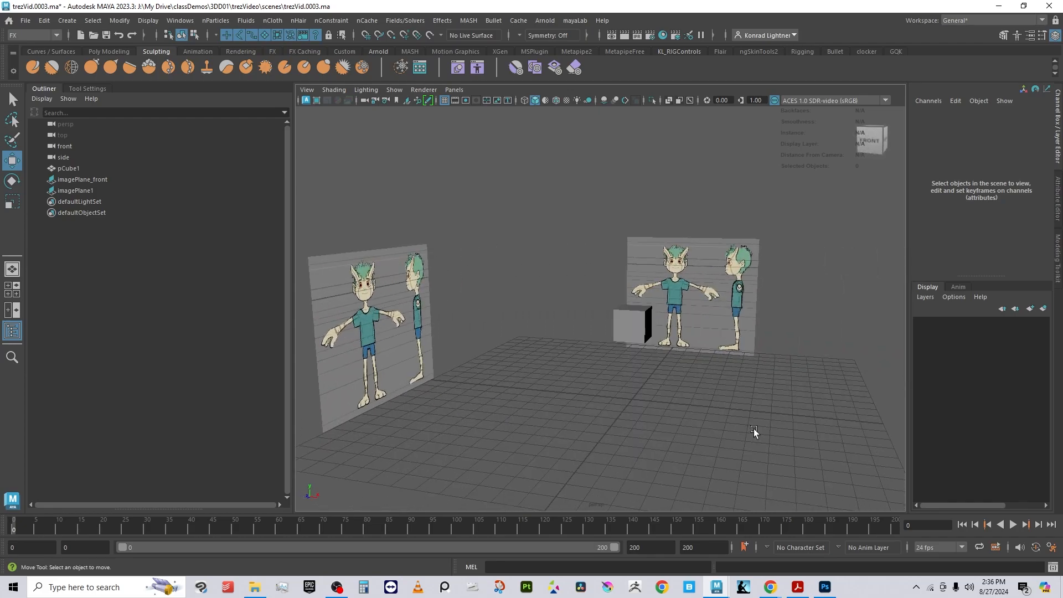